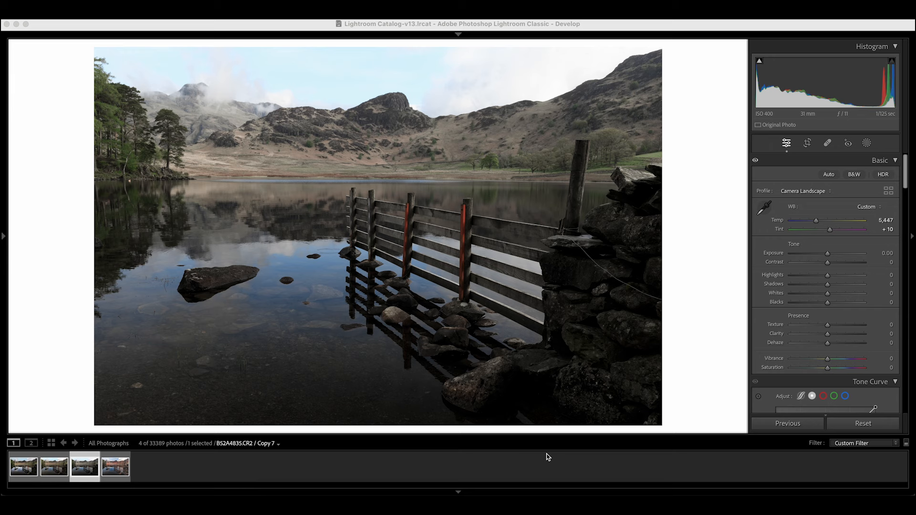
Apply the DeSaturation preset from the LCPI - Phase 1 - Colour group to the lake photo.
left_click(84, 110)
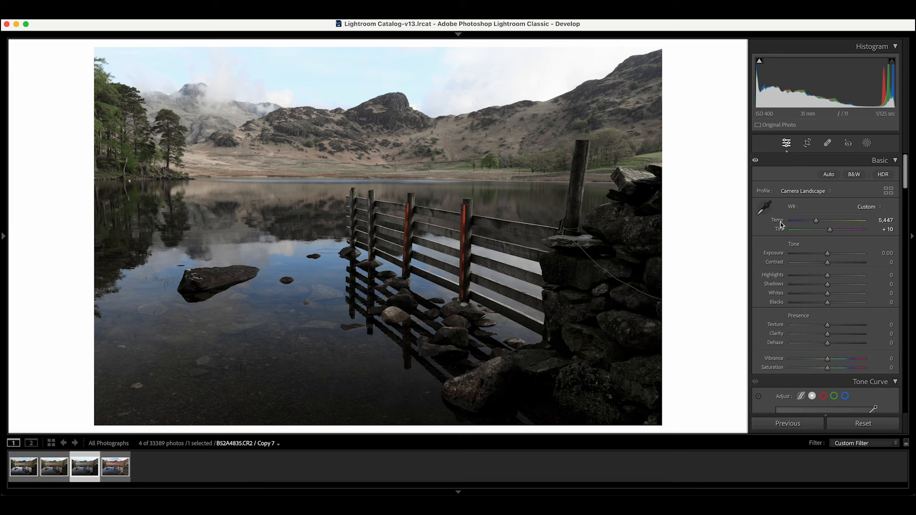
mouse_move(3, 240)
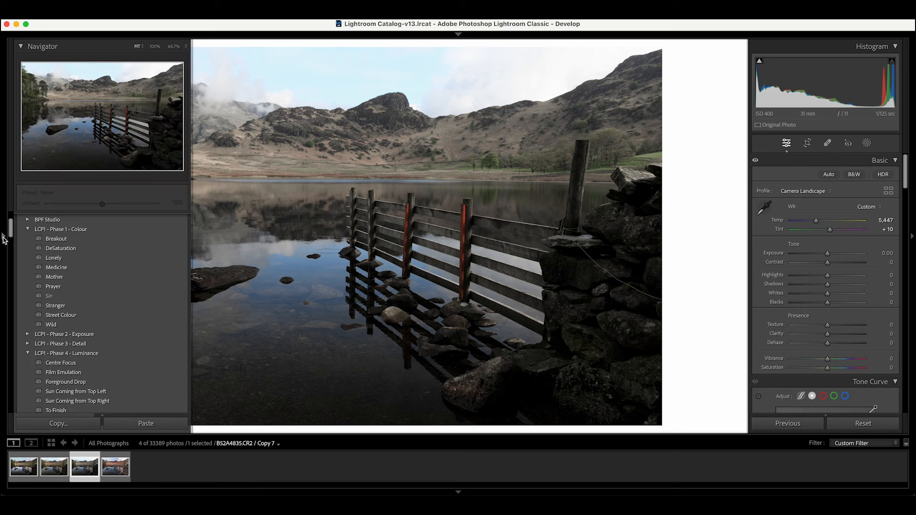
left_click(74, 248)
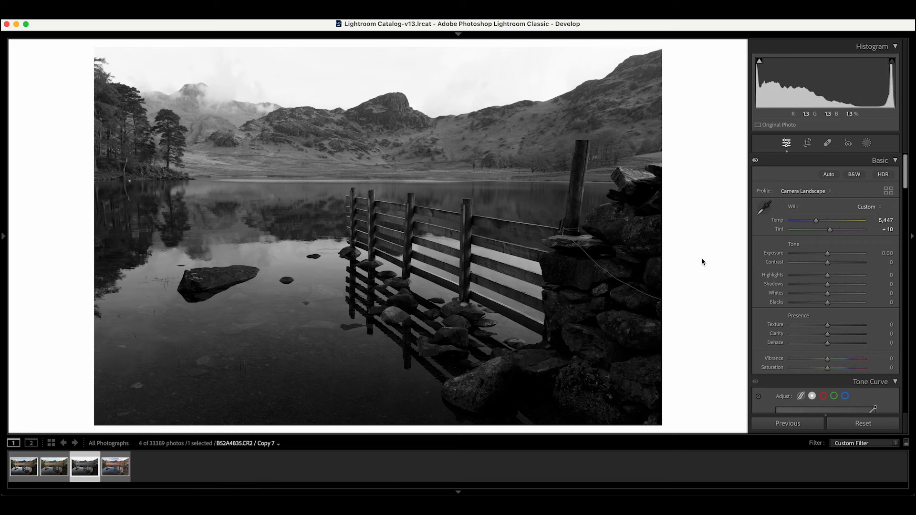
mouse_move(3, 237)
In the Color Mixer, set luminance to Red +14, Orange +26, Yellow +18, Aqua -9 and Blue -13.
left_click_drag(906, 165, 911, 227)
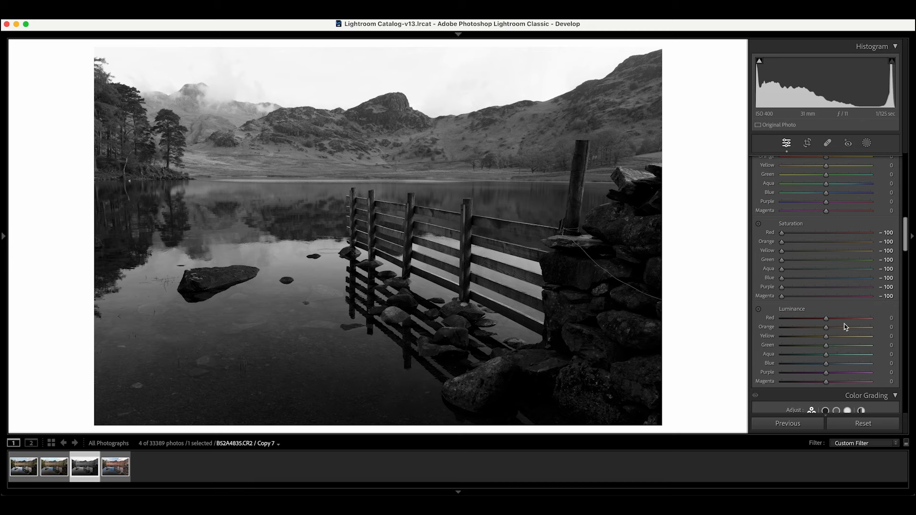
mouse_move(827, 366)
left_mouse_down()
mouse_move(728, 371)
mouse_move(883, 367)
mouse_move(704, 367)
mouse_move(909, 366)
mouse_move(712, 365)
mouse_move(820, 370)
left_mouse_up()
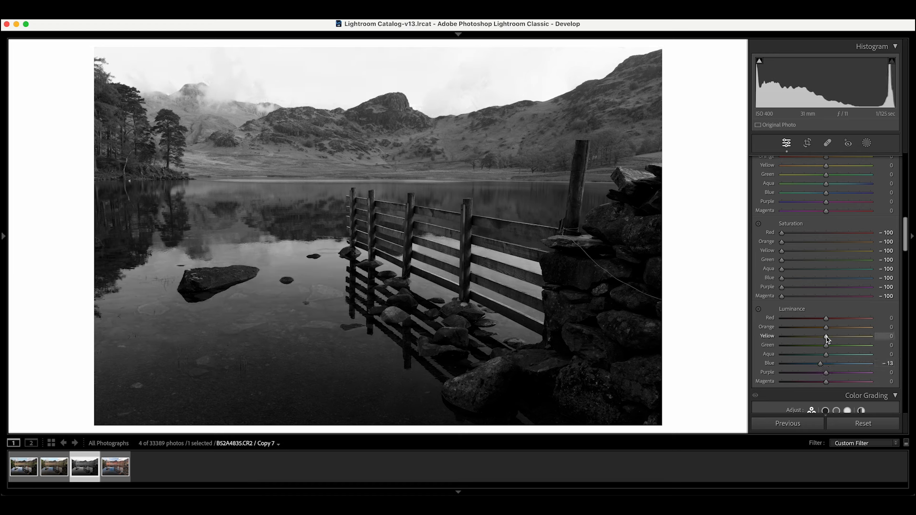
left_click_drag(827, 339, 834, 319)
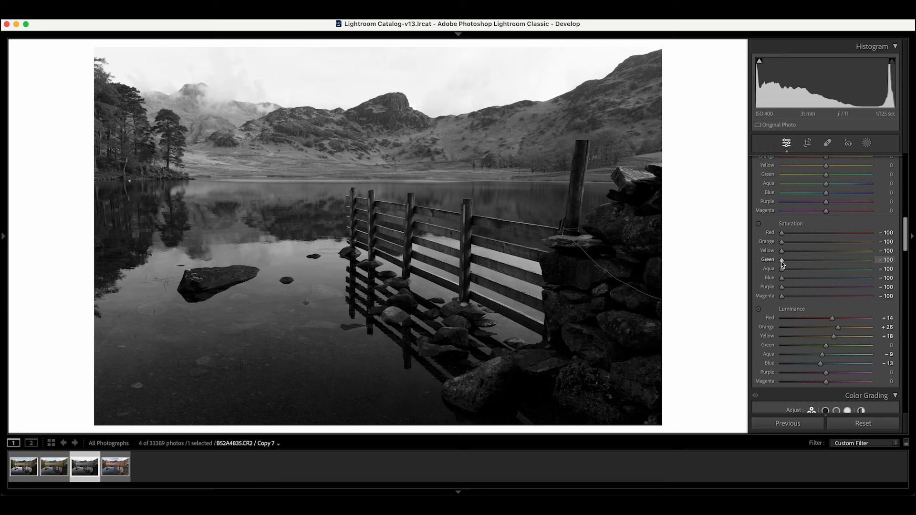
Set the Color Mixer saturation to Green -22 and Yellow -58, and the hue to Yellow +7 and Green +5.
left_click_drag(781, 262, 817, 268)
left_click_drag(782, 252, 801, 253)
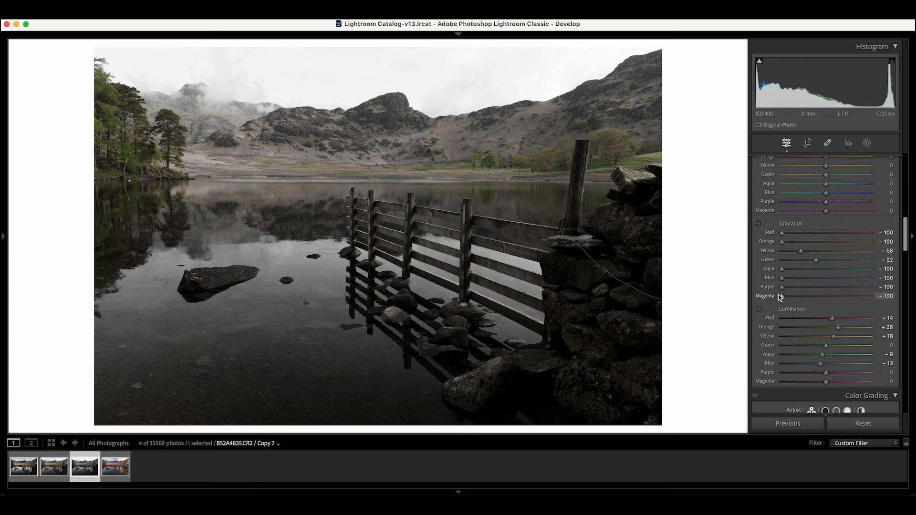
left_click(485, 174)
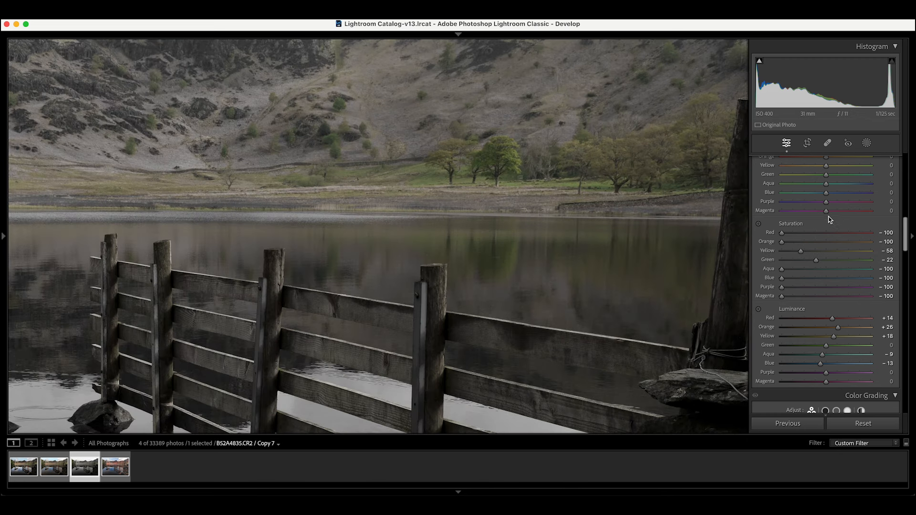
left_click(826, 167)
left_click_drag(826, 167, 828, 178)
mouse_move(829, 178)
left_mouse_down()
mouse_move(780, 185)
mouse_move(883, 182)
mouse_move(830, 184)
mouse_move(829, 167)
mouse_move(776, 170)
mouse_move(906, 166)
mouse_move(744, 170)
mouse_move(830, 171)
left_mouse_up()
Bring back the fence posts' colour by setting saturation to 0 for Red and -17 for Orange.
left_click_drag(782, 236, 782, 235)
left_click_drag(416, 351, 429, 208)
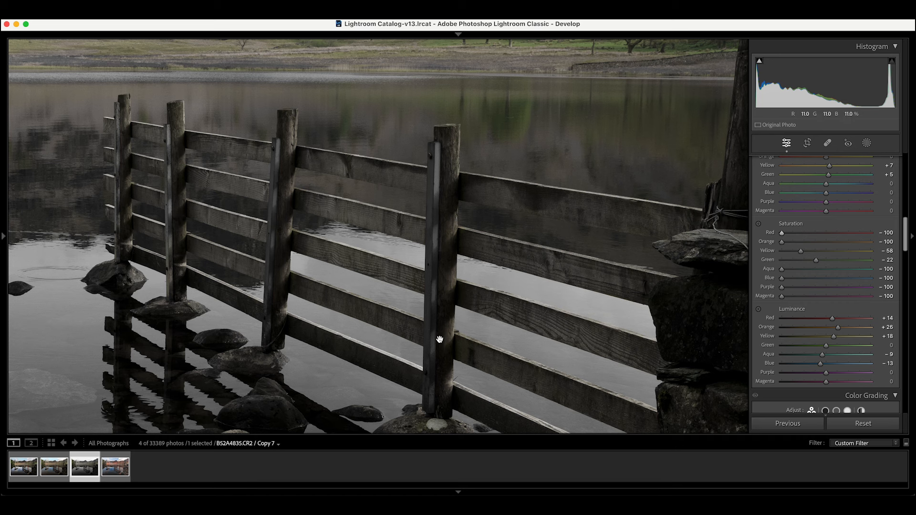
left_click(783, 235)
left_click_drag(783, 235, 827, 239)
left_click(421, 245)
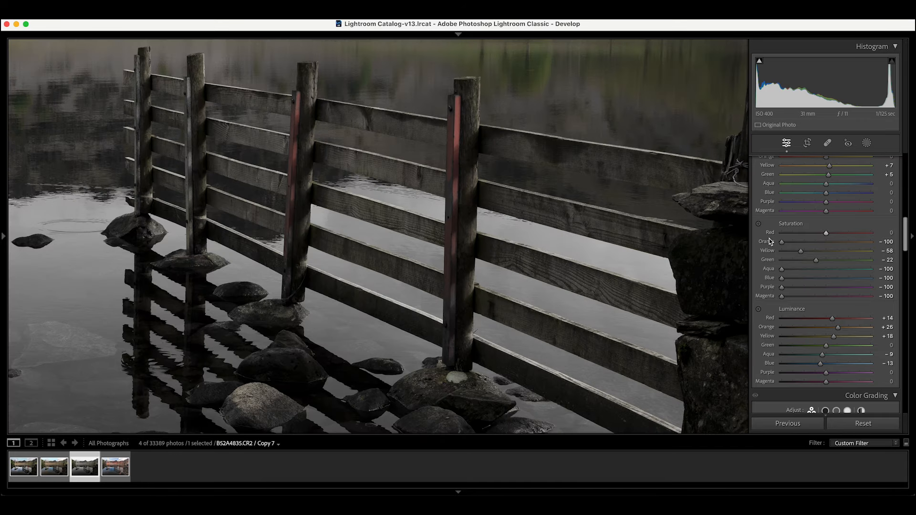
left_click(465, 239)
left_click_drag(781, 243, 810, 247)
left_click(591, 230)
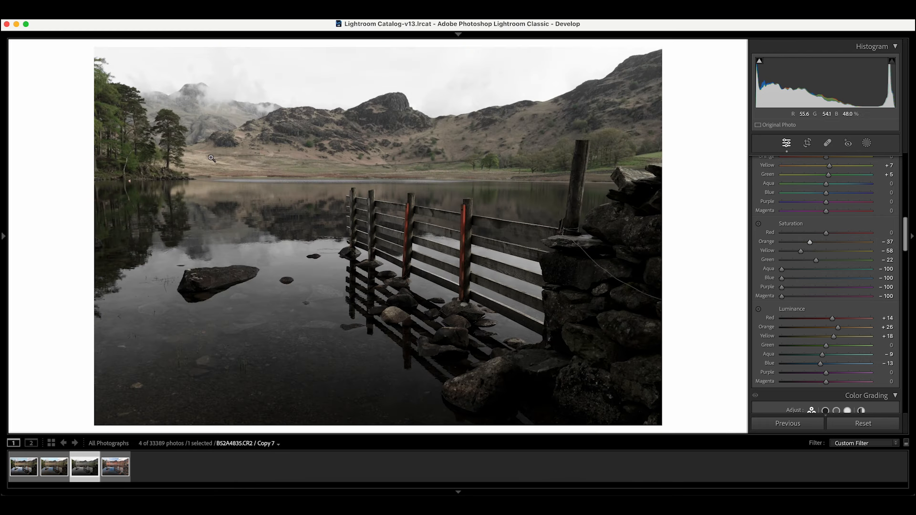
mouse_move(810, 242)
left_mouse_down()
mouse_move(736, 243)
mouse_move(912, 251)
mouse_move(819, 258)
left_mouse_up()
Try the extremes of the Orange hue, set it to -7, and check the red fence posts up close.
left_click_drag(907, 234, 905, 210)
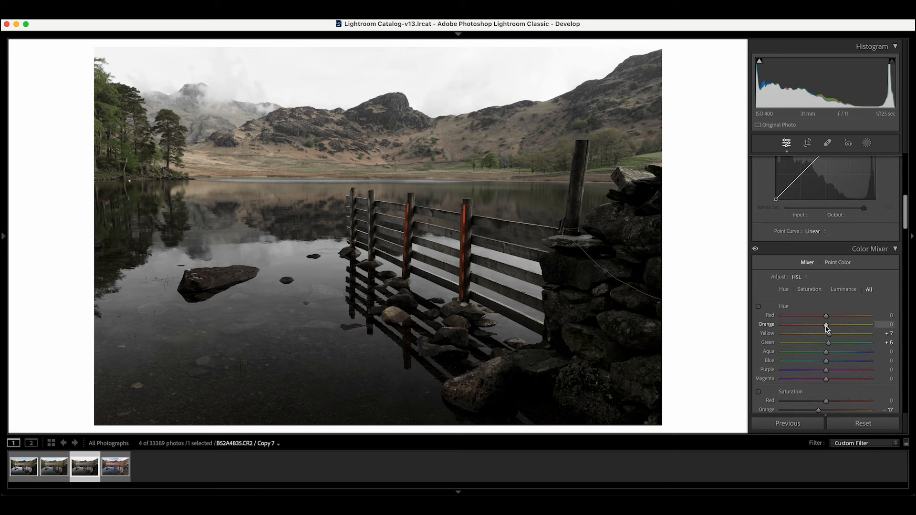
left_click_drag(826, 328, 753, 328)
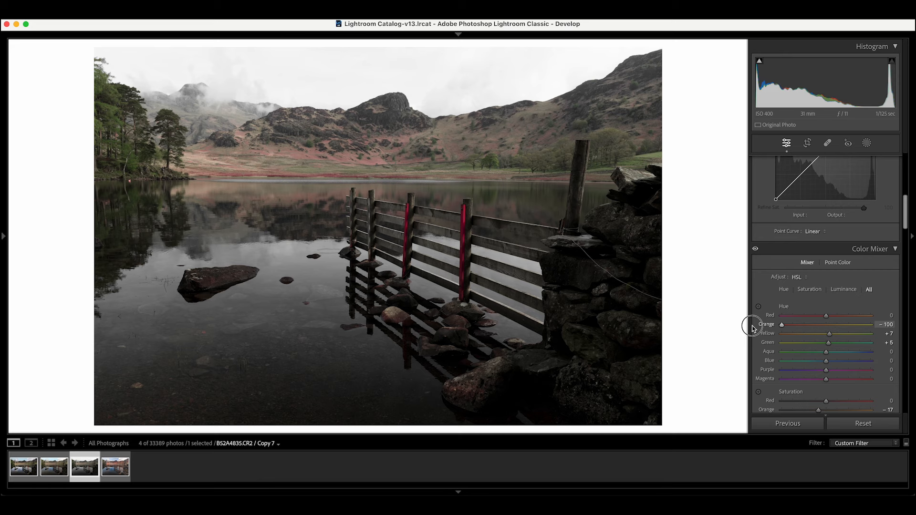
left_click_drag(752, 328, 911, 329)
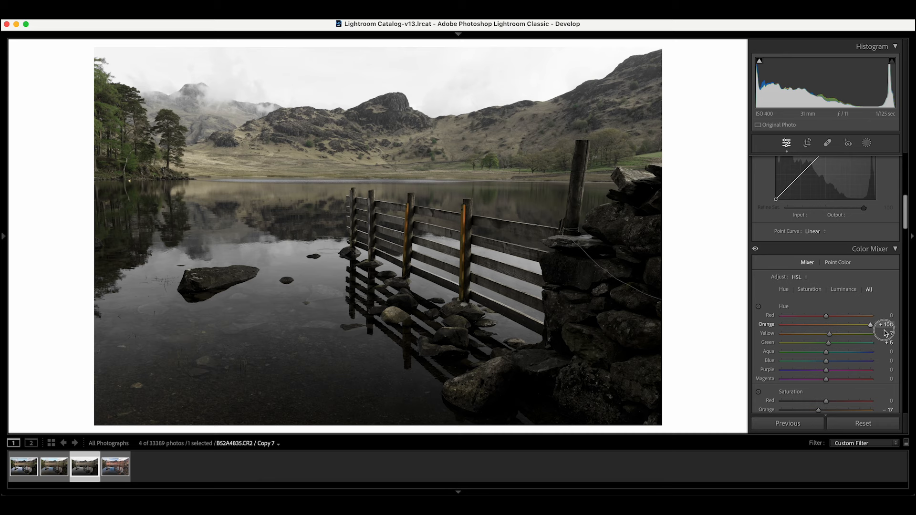
left_click_drag(883, 333, 822, 333)
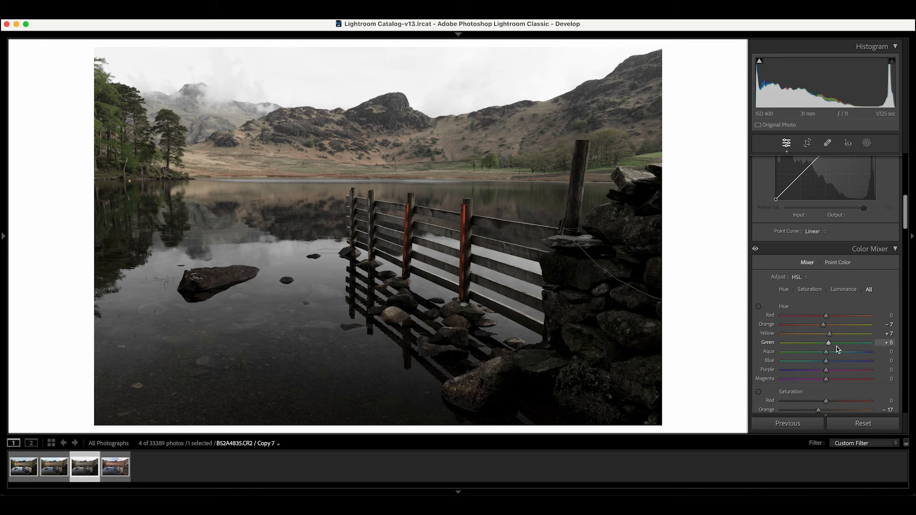
left_click(464, 263)
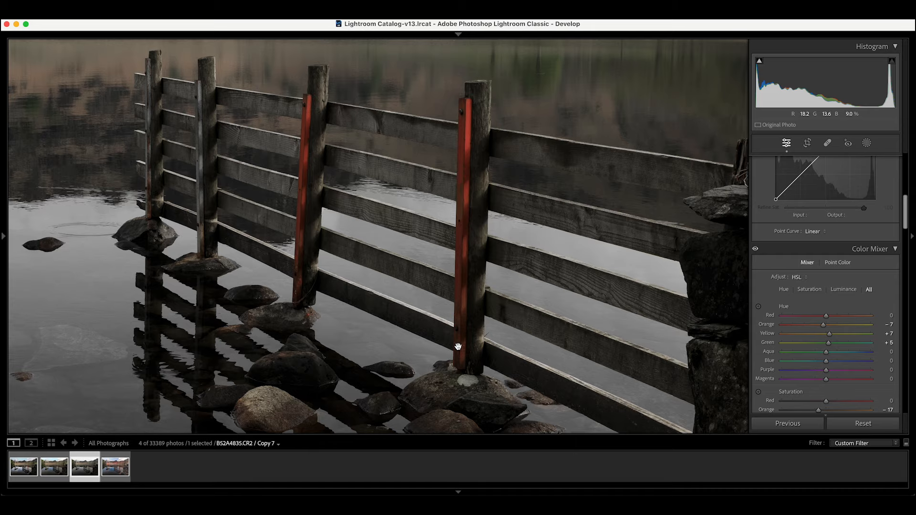
key("z")
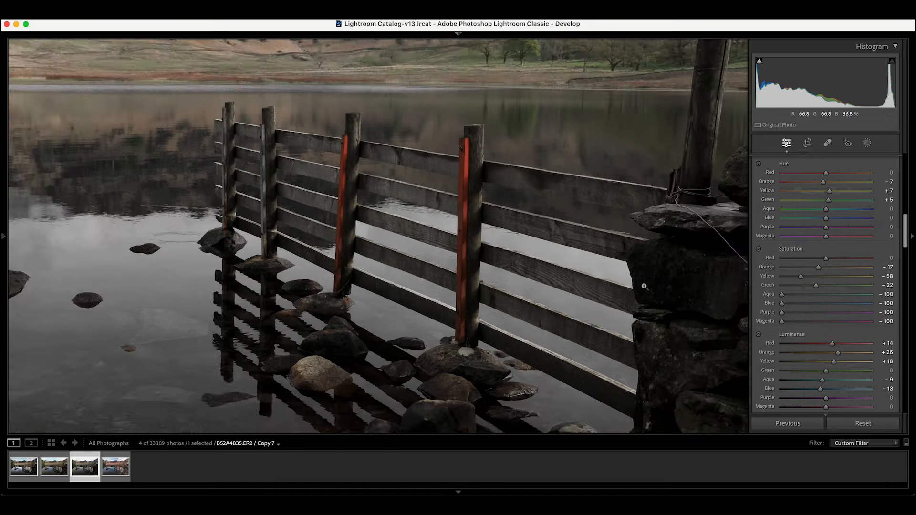
left_click(521, 210)
key("z")
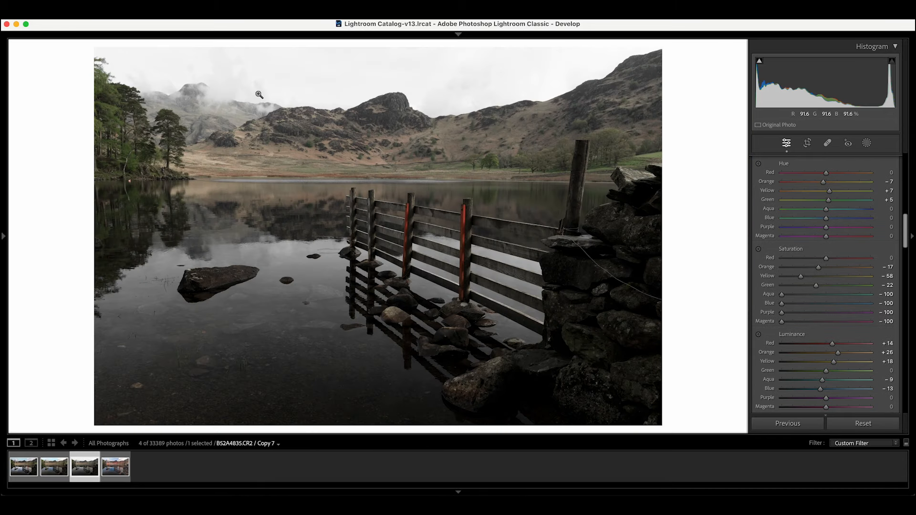
Restore some sky colour by setting saturation to -42 for Blue and -67 for Aqua.
left_click(287, 79)
left_click_drag(296, 114, 403, 211)
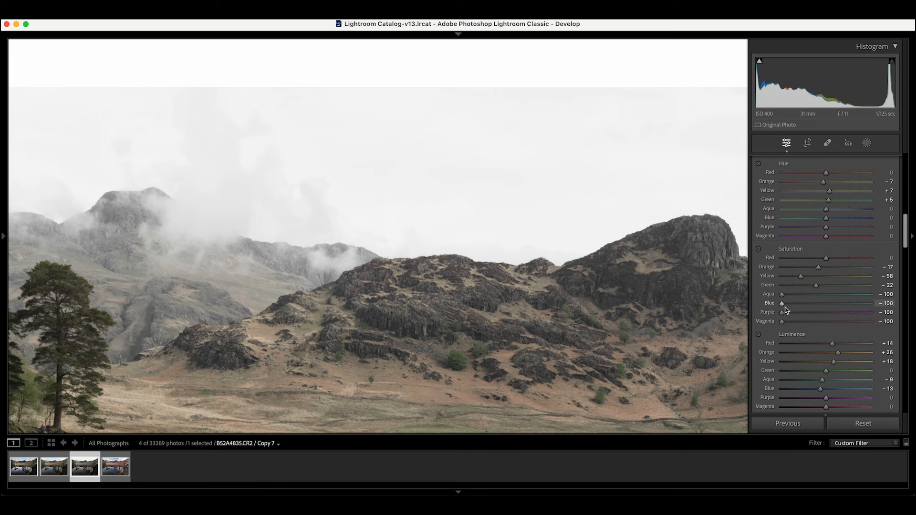
mouse_move(781, 303)
left_mouse_down()
mouse_move(808, 305)
mouse_move(783, 295)
mouse_move(797, 296)
left_mouse_up()
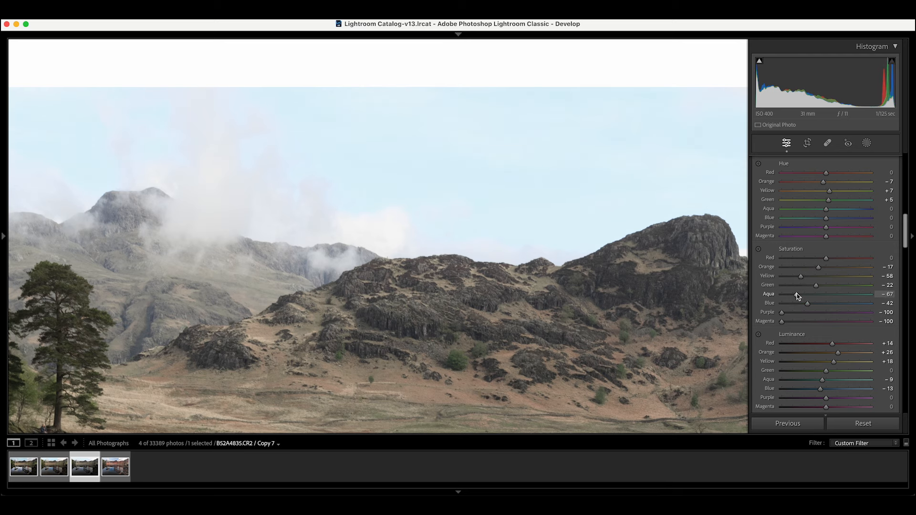
left_click(545, 298)
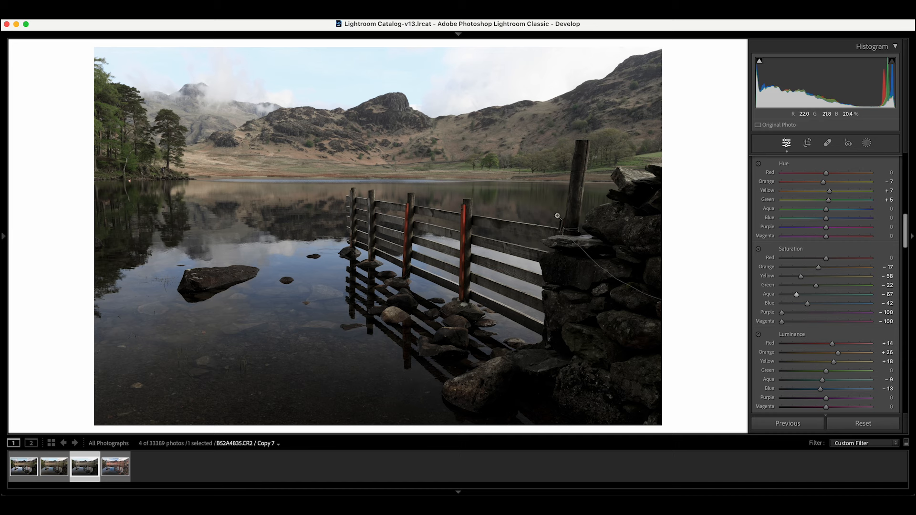
Set Highlights to -30, Shadows to +60, Whites to +35 and Blacks to -47, and compare with the reset photo before restoring the edits.
left_click_drag(906, 224, 903, 131)
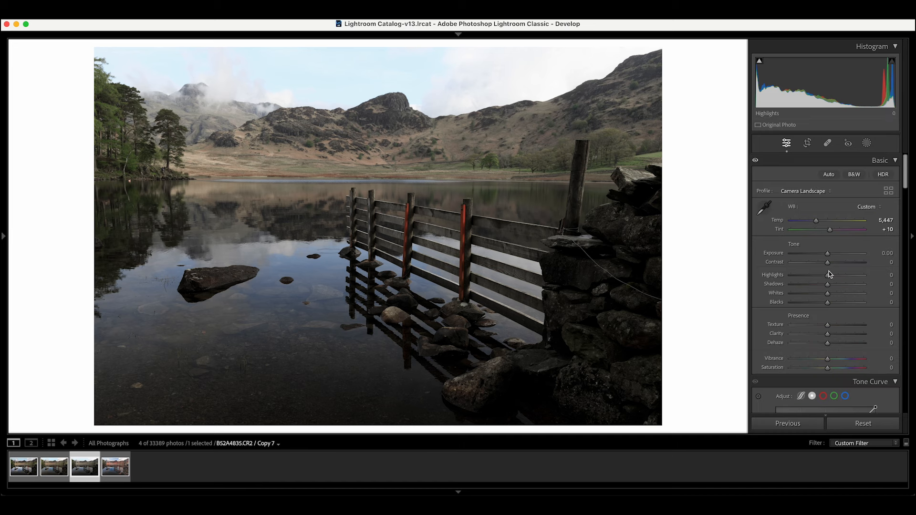
mouse_move(828, 285)
left_mouse_down()
mouse_move(842, 288)
mouse_move(814, 275)
left_mouse_up()
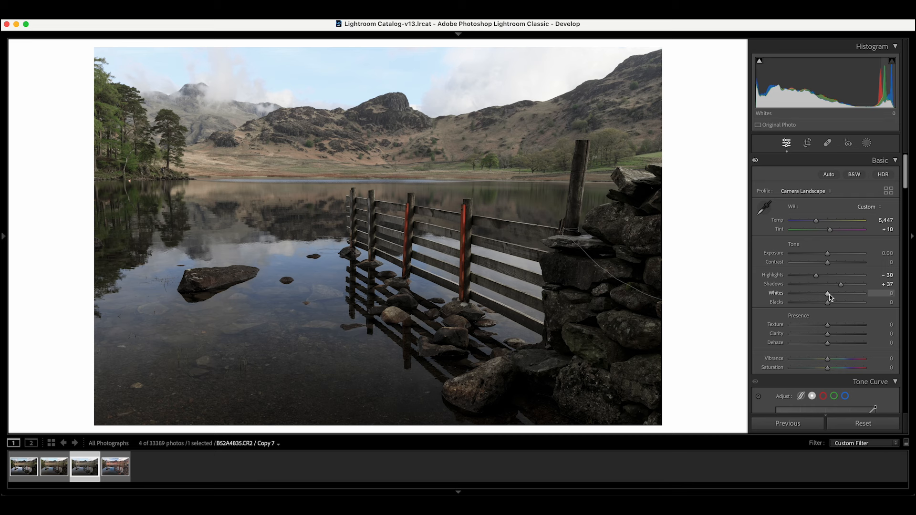
left_click_drag(829, 296, 813, 304)
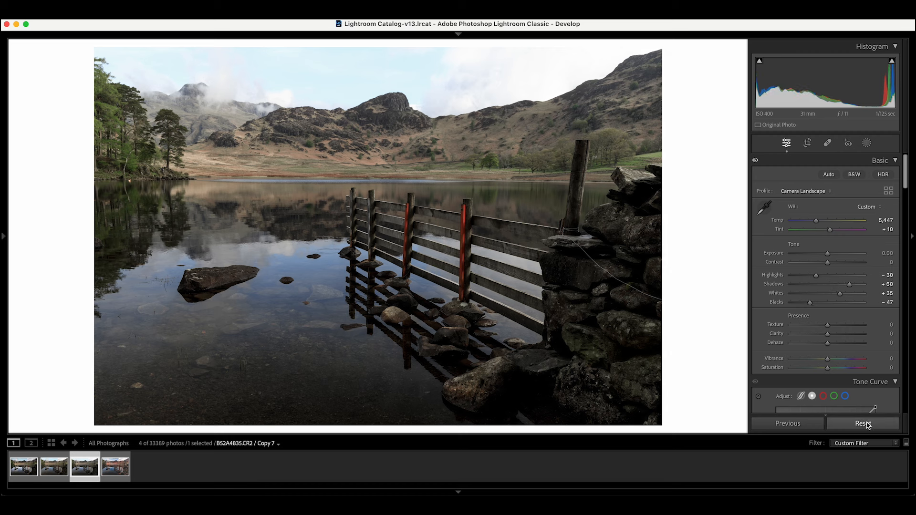
left_click(864, 424)
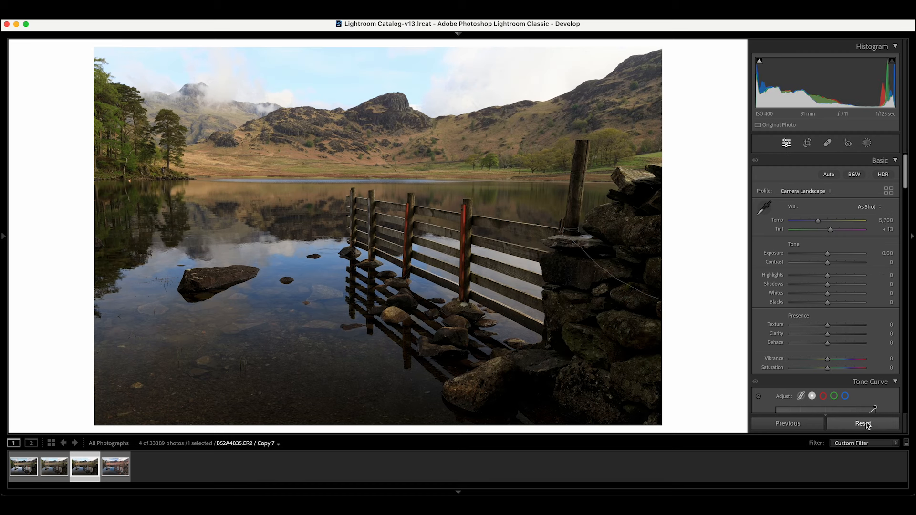
key("super+z")
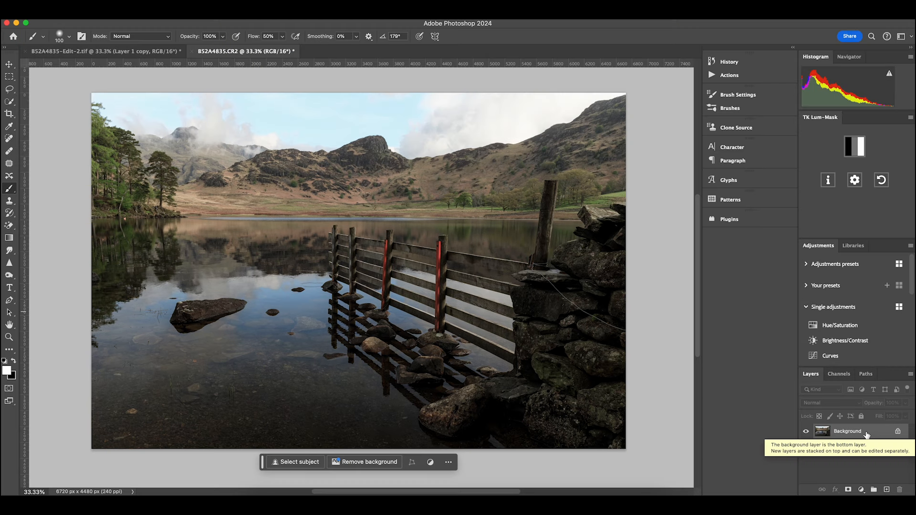
Duplicate the Background layer and add two Curves adjustment layers above the copy.
key("super+j")
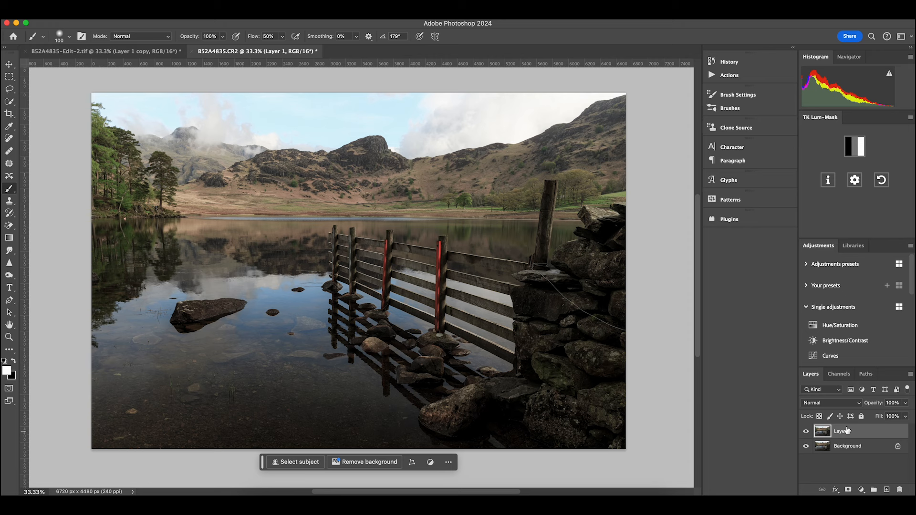
left_click(829, 356)
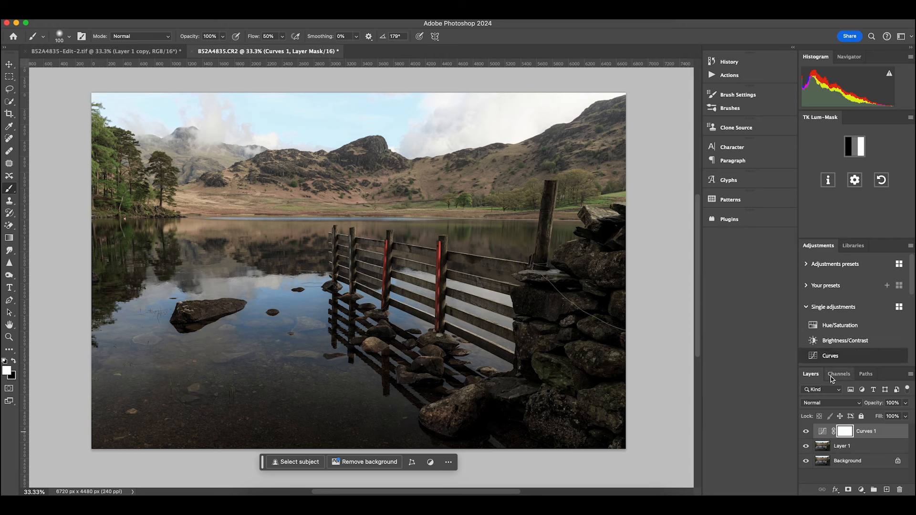
left_click(830, 356)
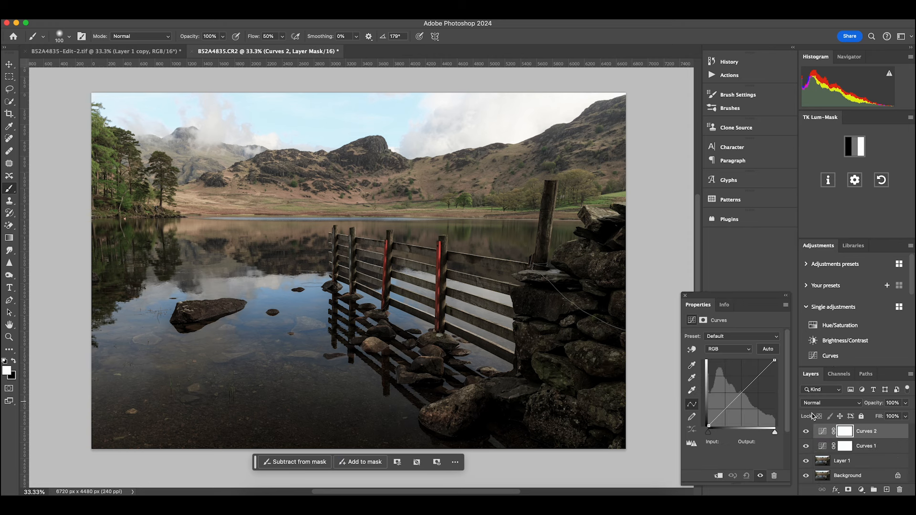
Rename the lower Curves layer Dodge and the upper one Burn.
double_click(873, 447)
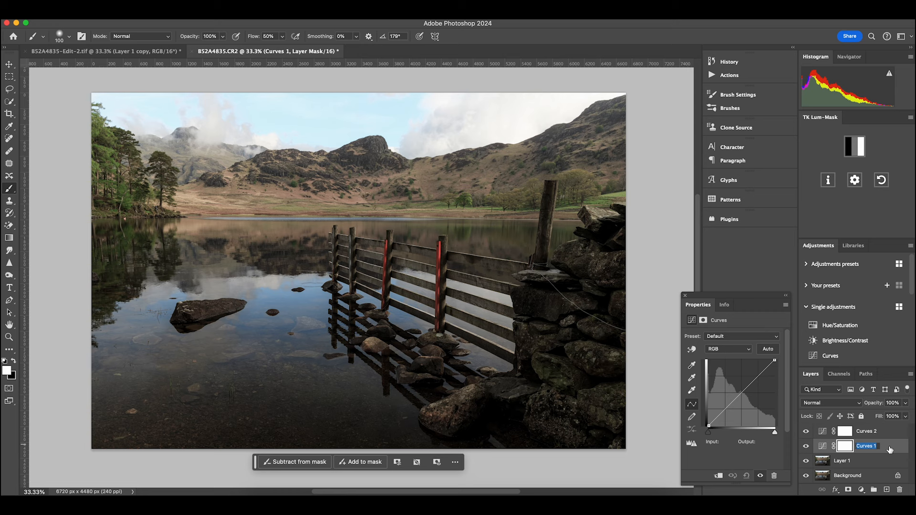
type("Dodge")
double_click(871, 431)
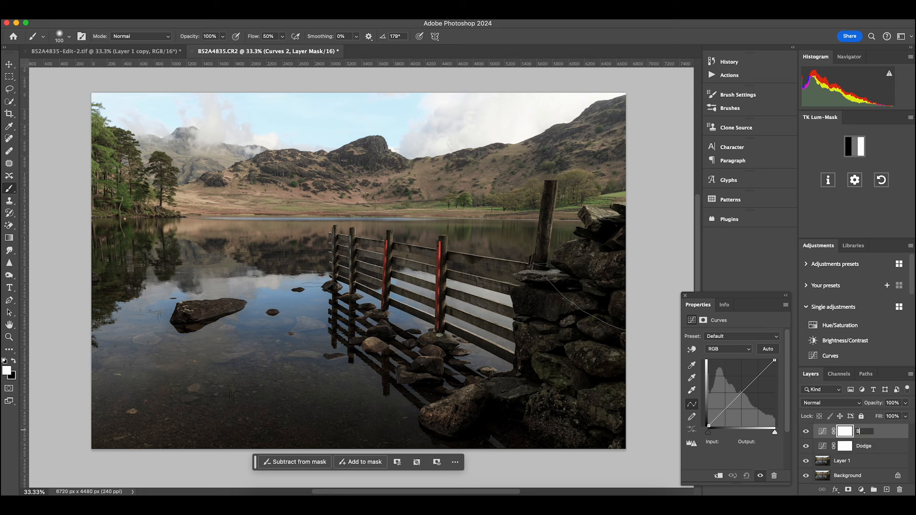
type("Burn")
key("Return")
Brighten the midtones on the Dodge layer's curve, raising a point to about input 107, output 136.
left_click(822, 448)
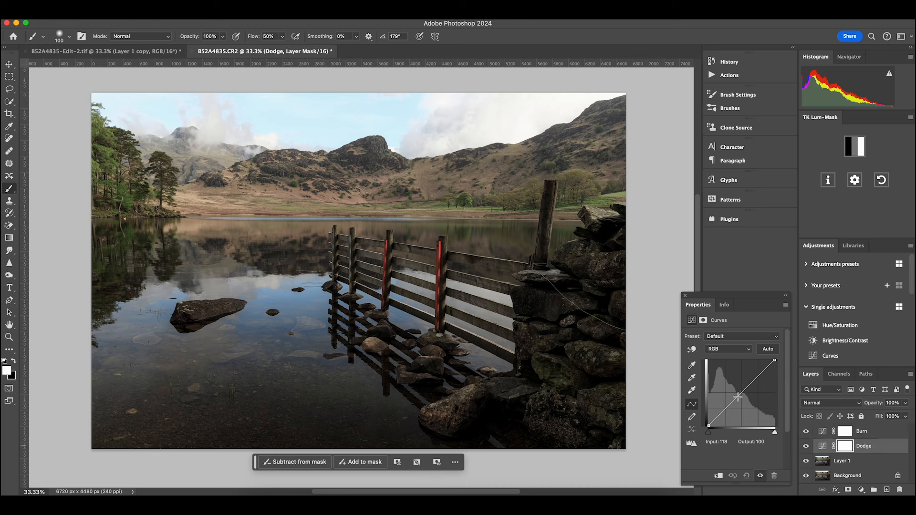
left_click_drag(740, 393, 736, 390)
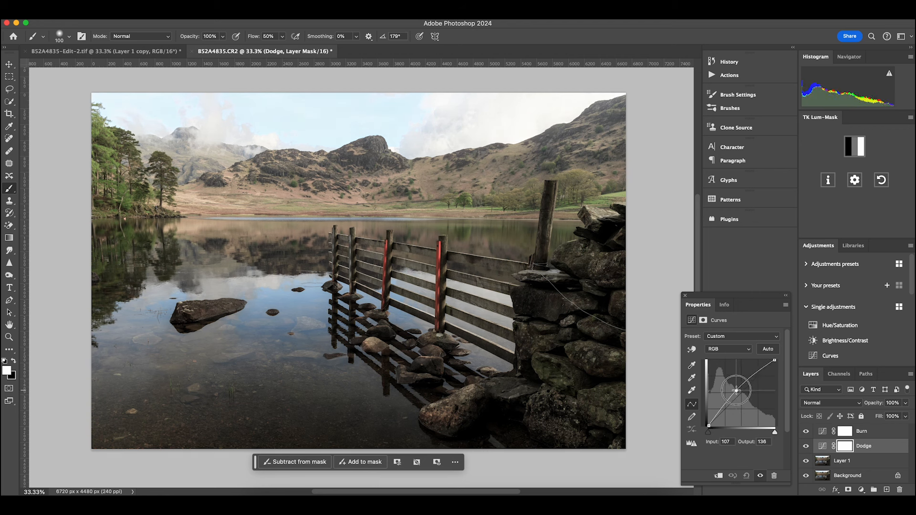
left_click_drag(736, 390, 737, 390)
Darken the midtones on the Burn layer's curve, lowering a point to about input 139, output 119.
left_click(825, 432)
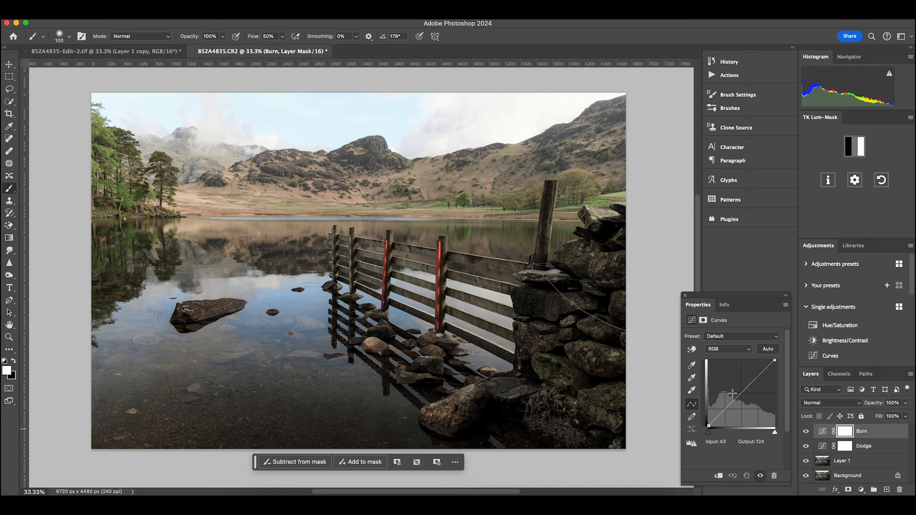
left_click_drag(740, 393, 744, 396)
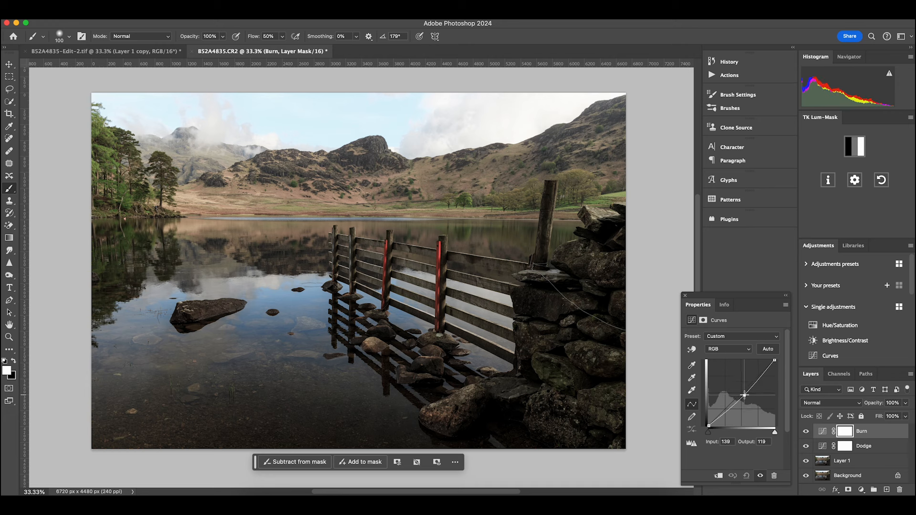
Compare the Background layer alone against the image with the adjustment layers shown.
left_click(686, 296)
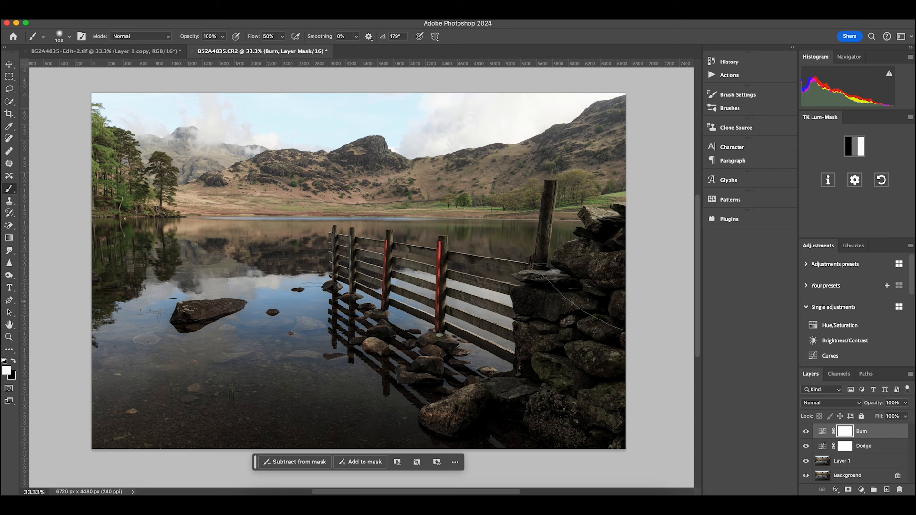
left_click(806, 476, "alt")
left_click(806, 477, "alt")
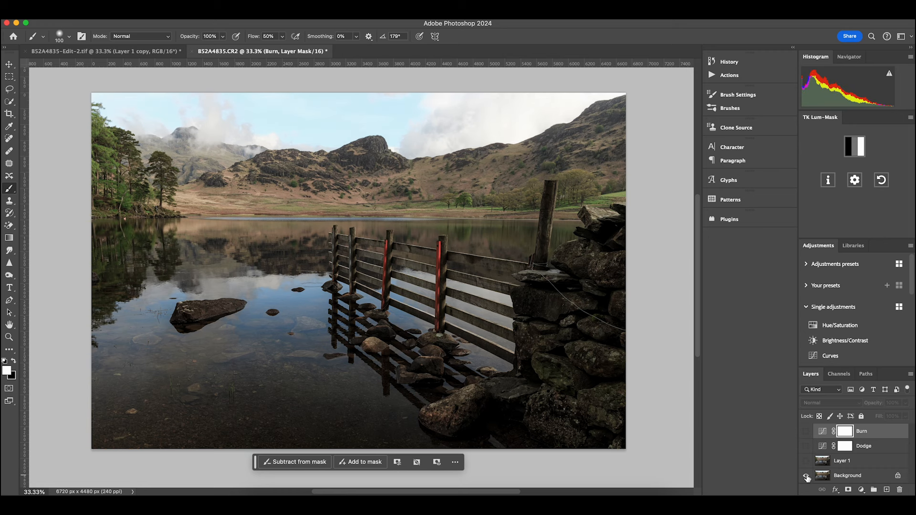
left_click(806, 476, "alt")
left_click(806, 476, "alt")
left_click(806, 476, "alt")
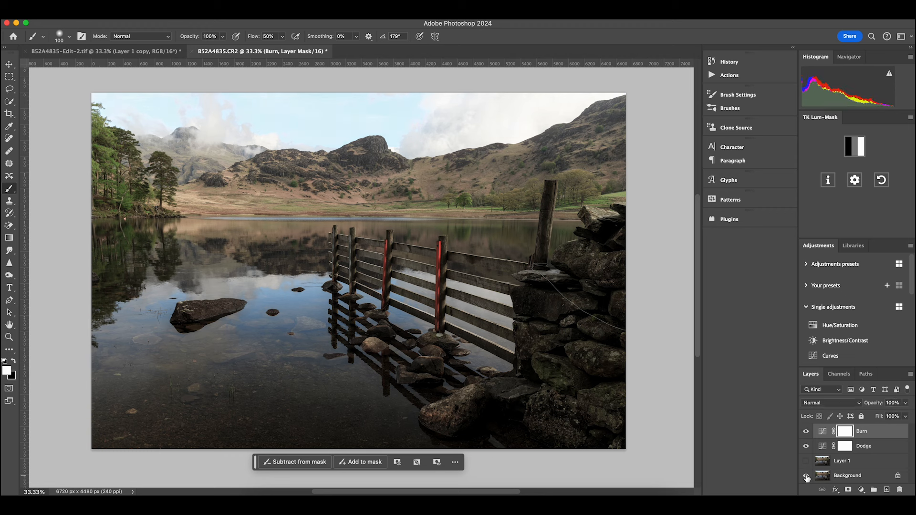
left_click(806, 476, "alt")
left_click(806, 476, "alt")
Move the Dodge curve's midtone point to about input 115, output 140, and compare the result with the Background layer.
double_click(822, 431)
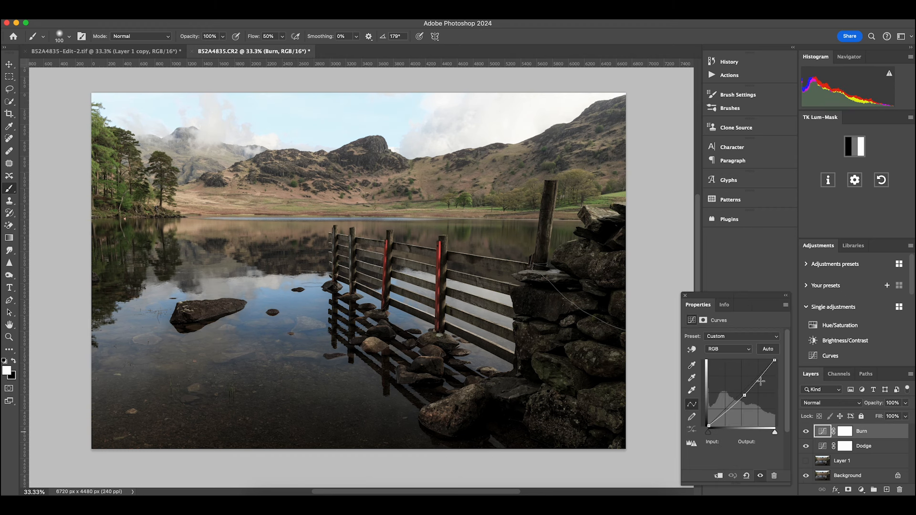
left_click(825, 446)
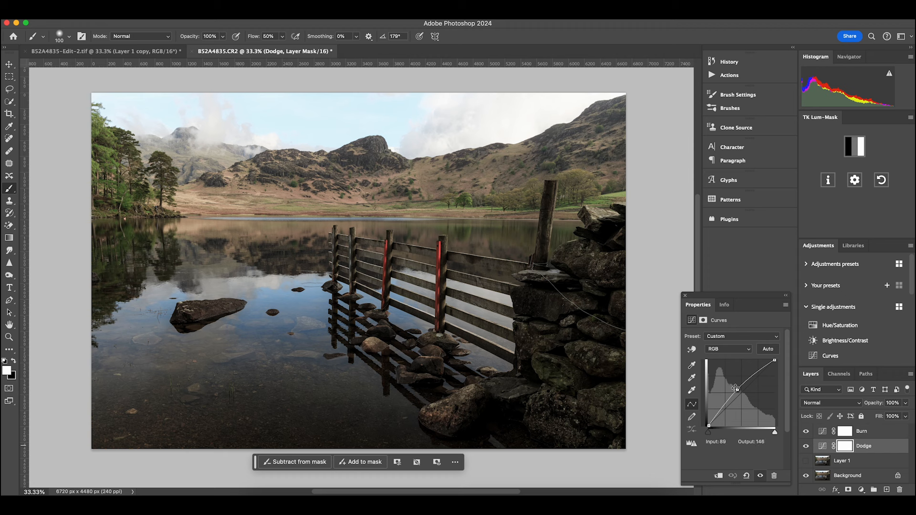
left_click_drag(737, 390, 738, 390)
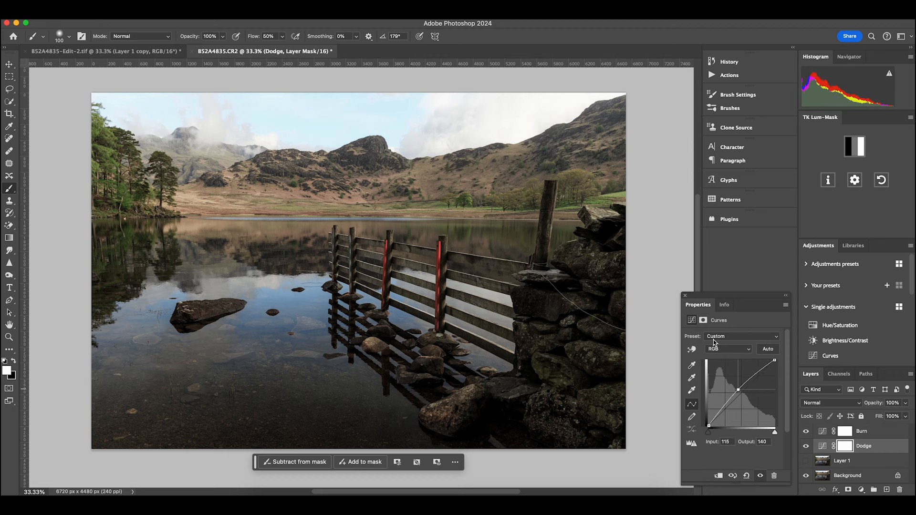
left_click(806, 475, "alt")
left_click(806, 475, "alt")
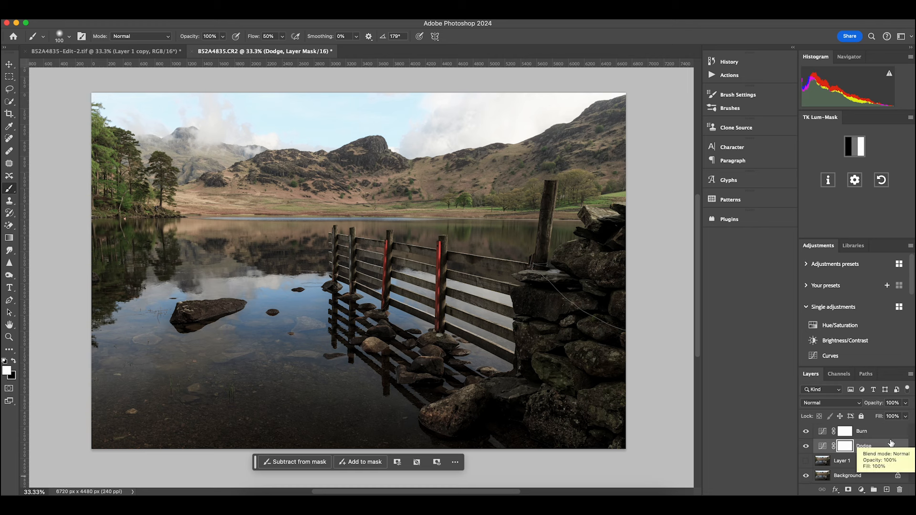
Reopen the Dodge layer's curve settings to review the curve, and close them.
left_click(822, 446)
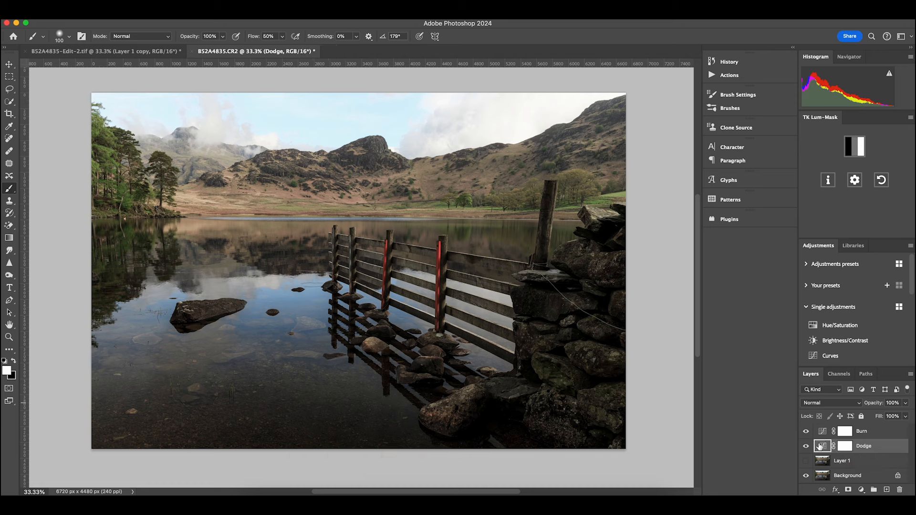
double_click(820, 446)
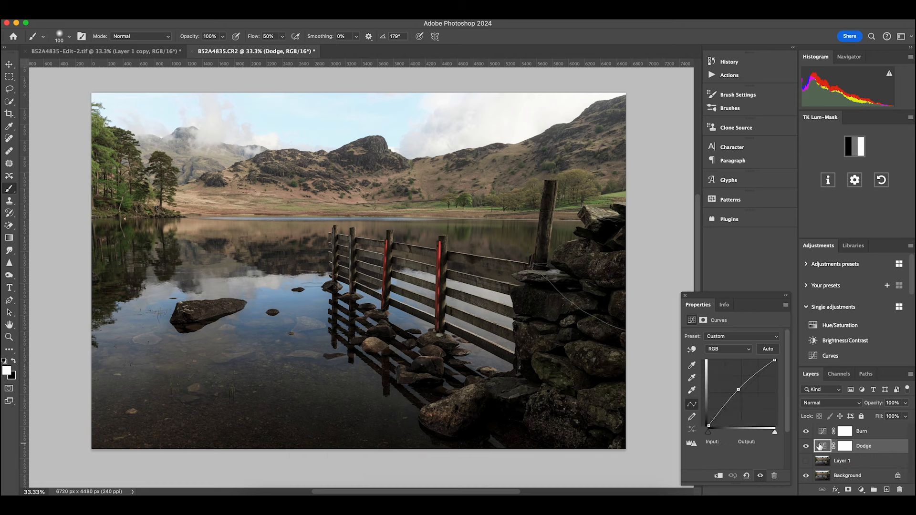
left_click(685, 296)
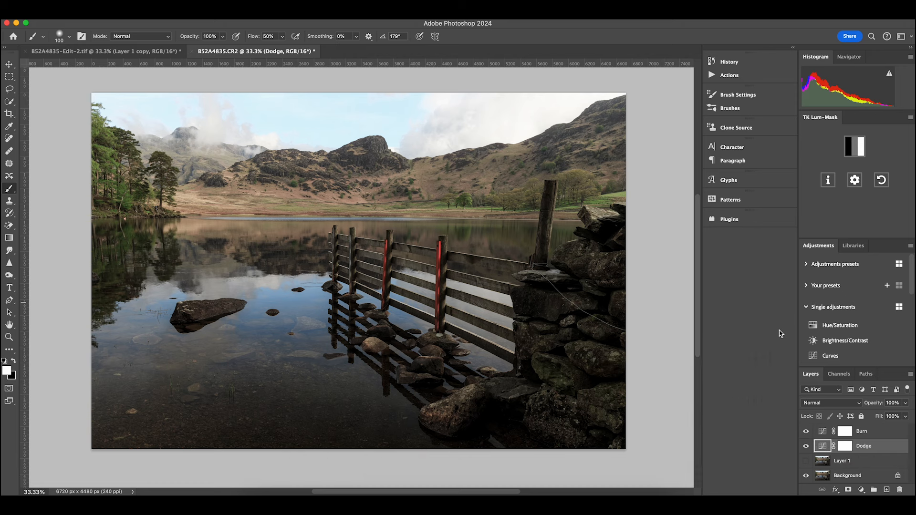
Invert the layer masks of both the Dodge and Burn layers to black.
left_click(845, 447)
key("super+i")
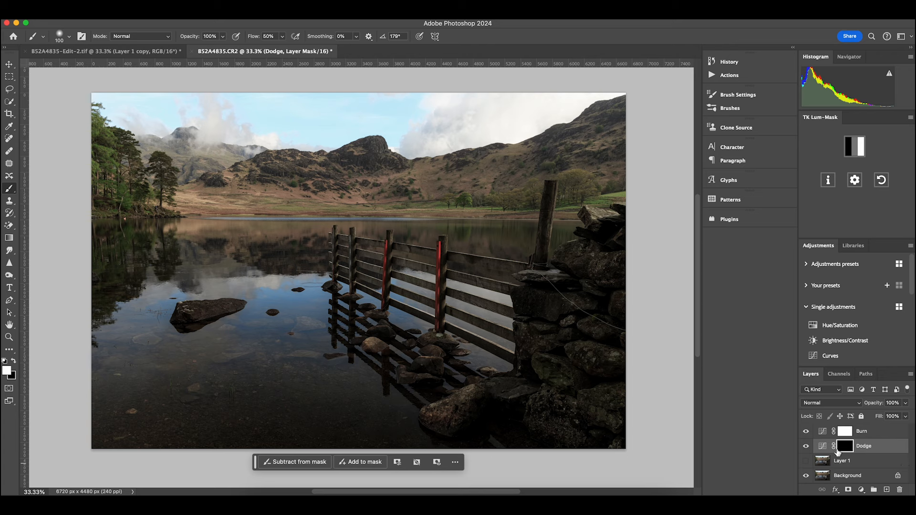
left_click(847, 432)
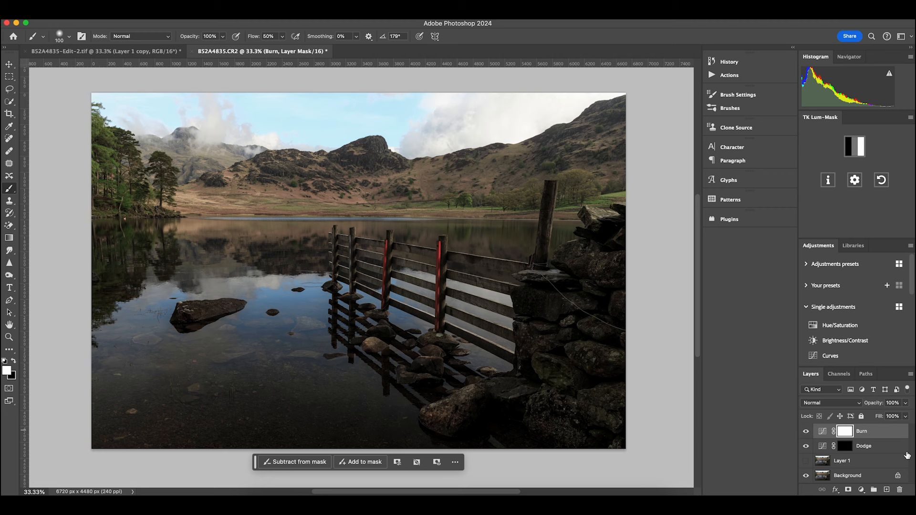
key("super+i")
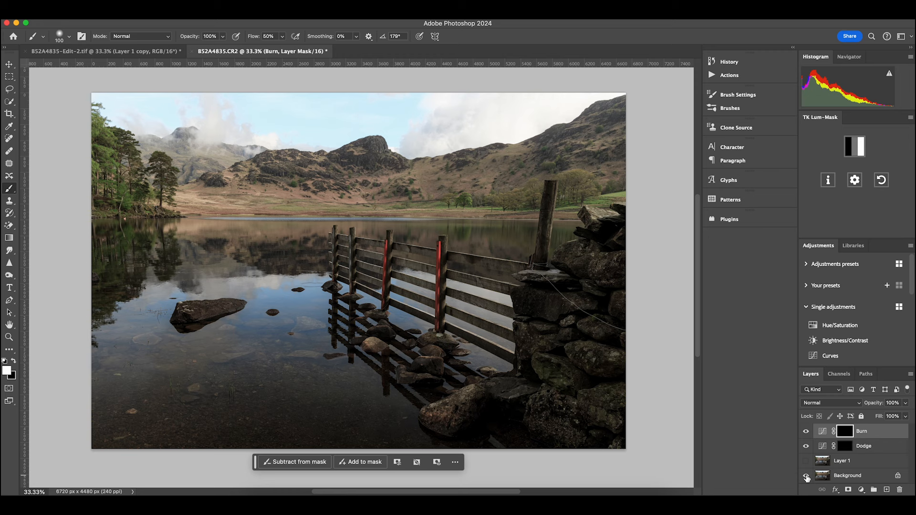
Target the Dodge layer's mask with the Brush tool and set the brush to 1100 px with 100% flow.
left_click(845, 446)
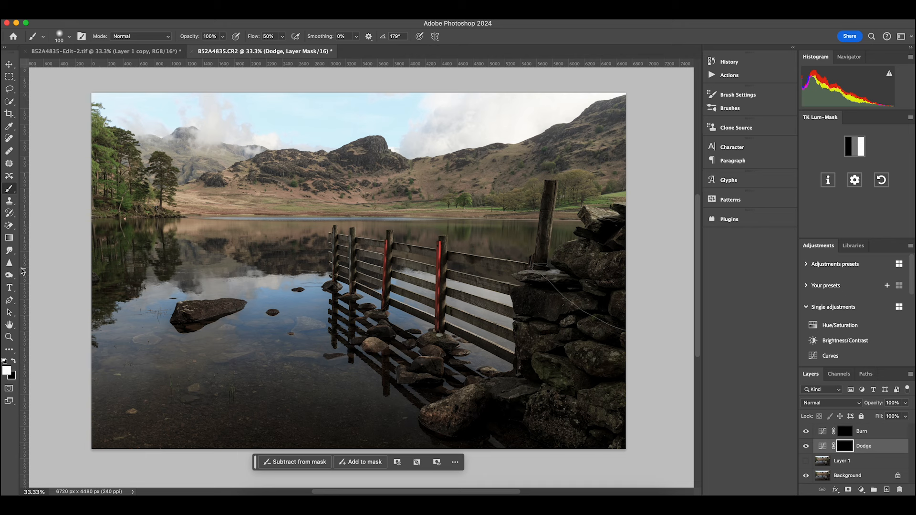
right_click(9, 190)
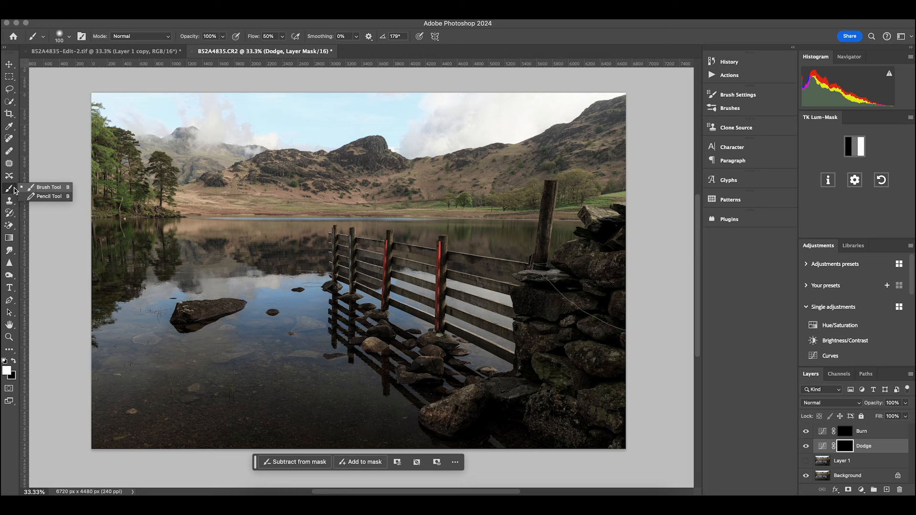
left_click(10, 191)
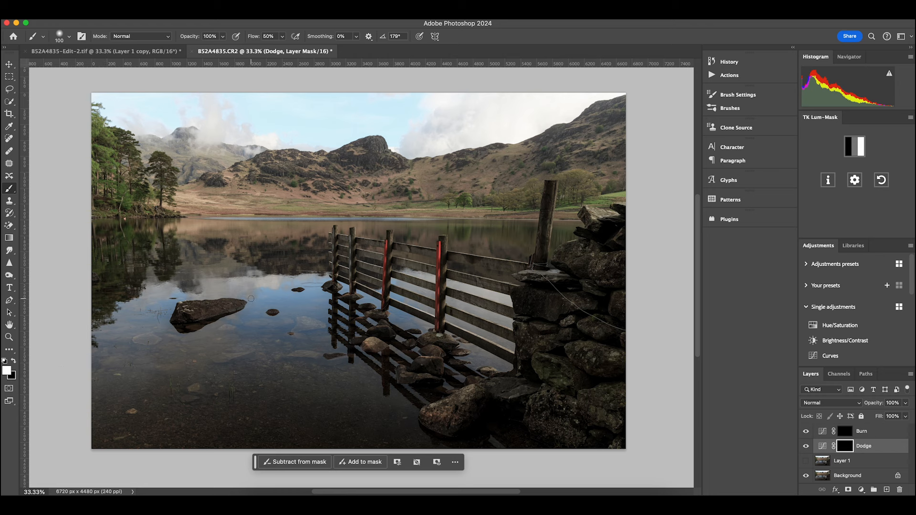
key("]")
key("]")
left_click_drag(253, 38, 286, 37)
key("]")
key("]")
key("]")
key("]")
key("]")
key("]")
key("]")
key("]")
key("]")
key("]")
key("]")
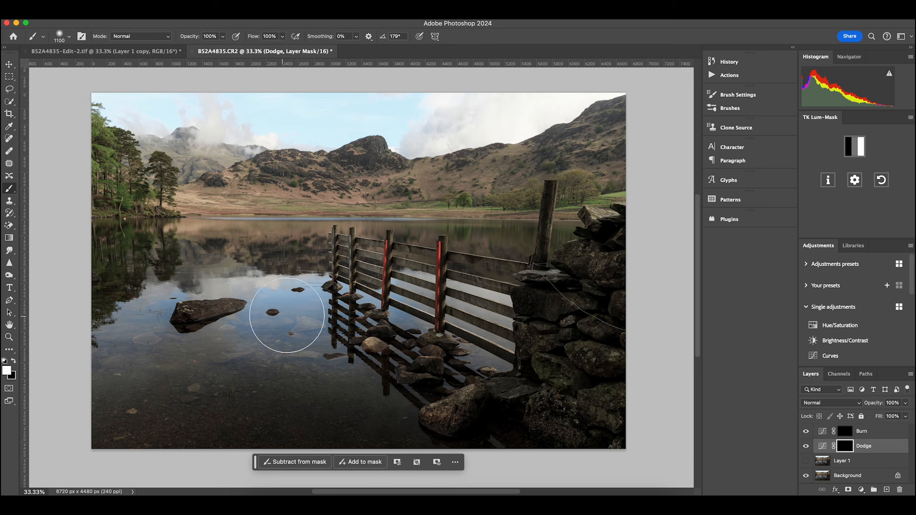
Paint a test stroke across the fence and wall on the Dodge mask, compare it on and off, and undo the stroke.
mouse_move(357, 284)
left_mouse_down()
mouse_move(412, 267)
mouse_move(454, 269)
mouse_move(495, 321)
mouse_move(579, 324)
mouse_move(539, 291)
left_mouse_up()
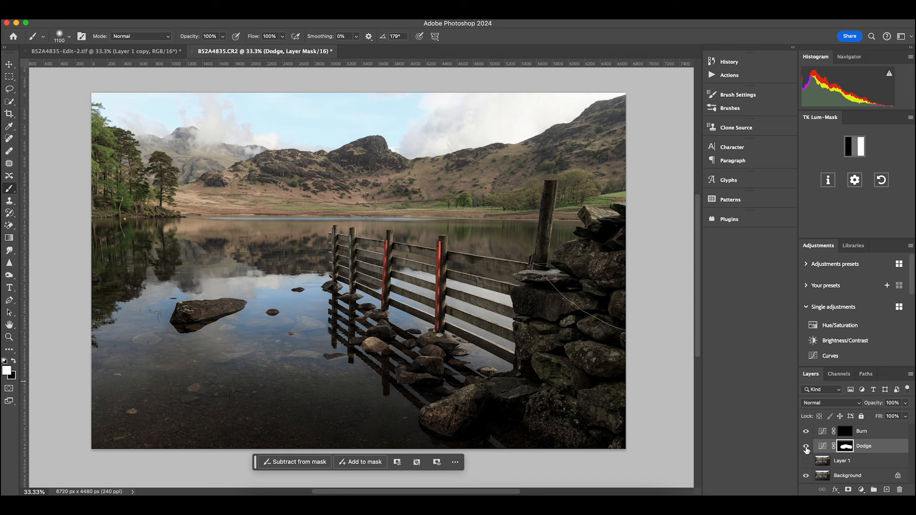
left_click(805, 446)
left_click(806, 447)
left_click(805, 446)
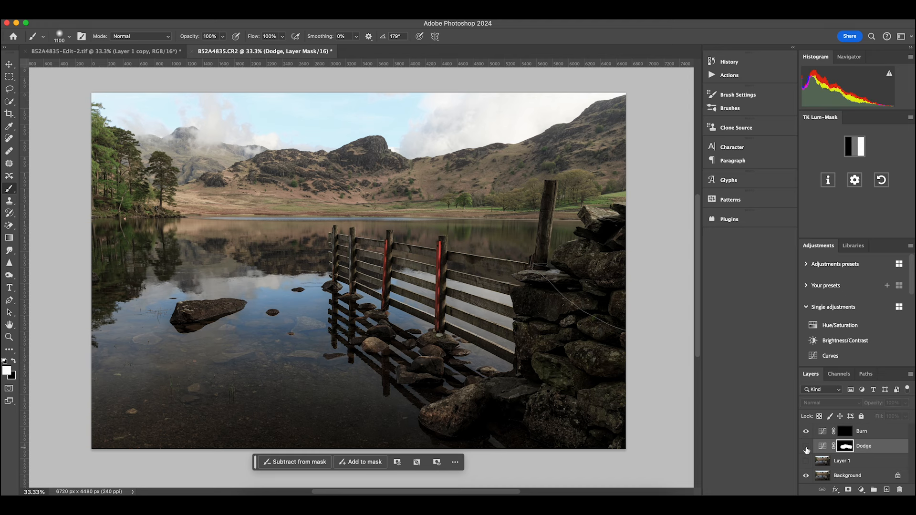
left_click(806, 447)
key("super+z")
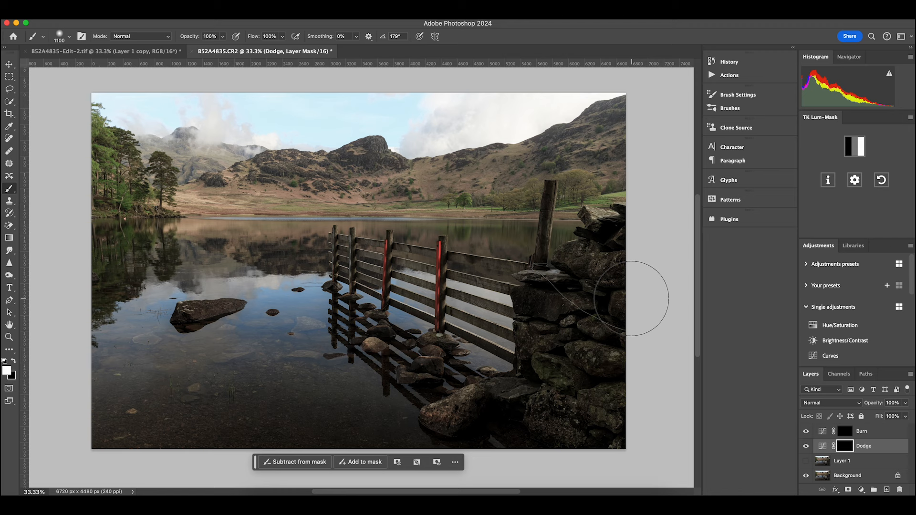
Reduce the brush size to 60 px for detailed work on the fence posts.
key("super+plus")
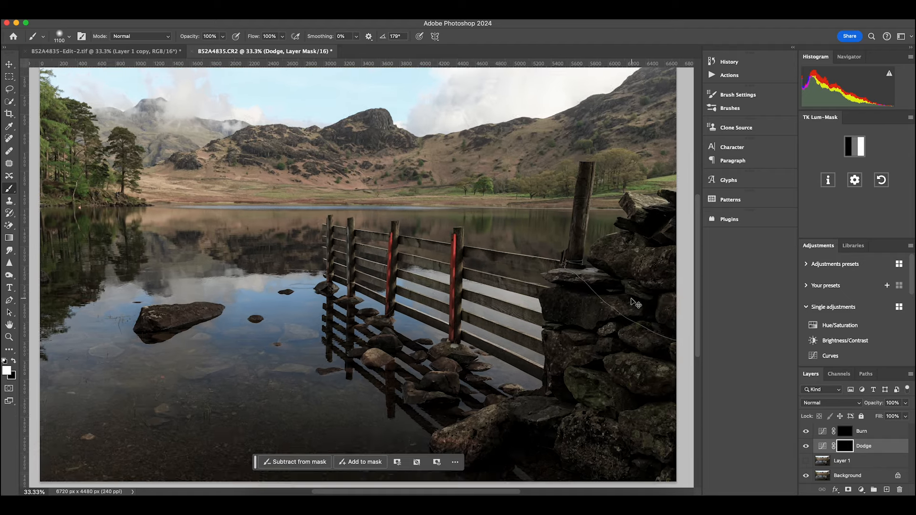
key("super+plus")
key("super+plus")
key("super+plus")
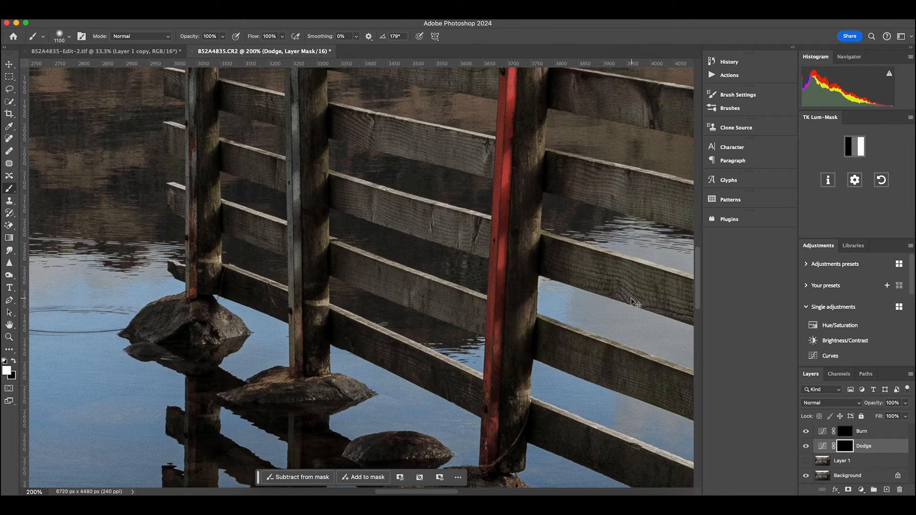
left_click_drag(564, 307, 178, 274)
key("super+minus")
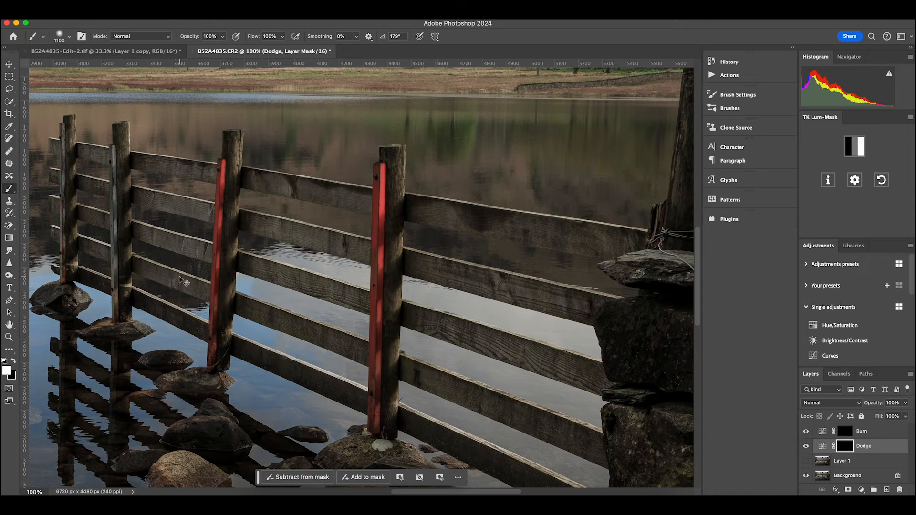
key("bracketleft")
key("bracketleft")
key("bracketleft")
key("bracketleft")
key("bracketleft")
key("bracketleft")
key("bracketleft")
key("bracketleft")
key("bracketleft")
key("bracketleft")
key("bracketleft")
key("bracketleft")
key("bracketleft")
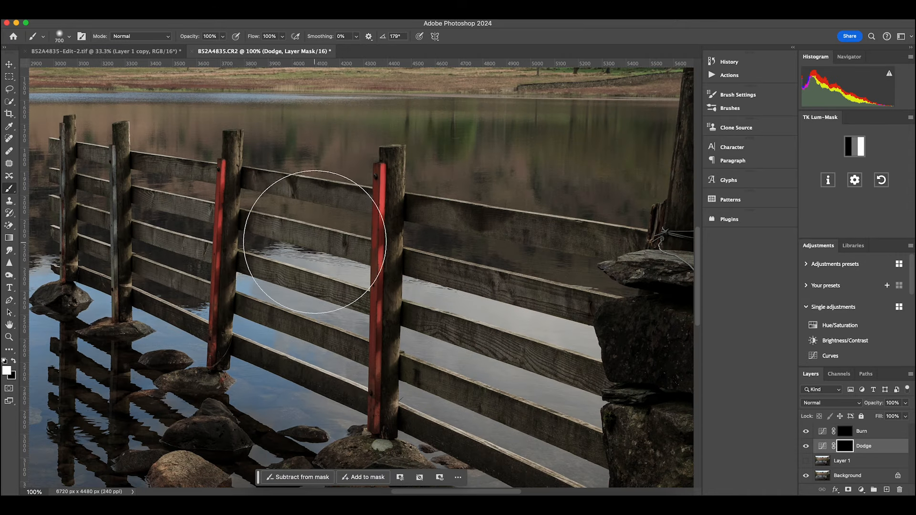
key("bracketleft")
key("bracketleft")
key("bracketleft")
key("bracketleft")
key("bracketleft")
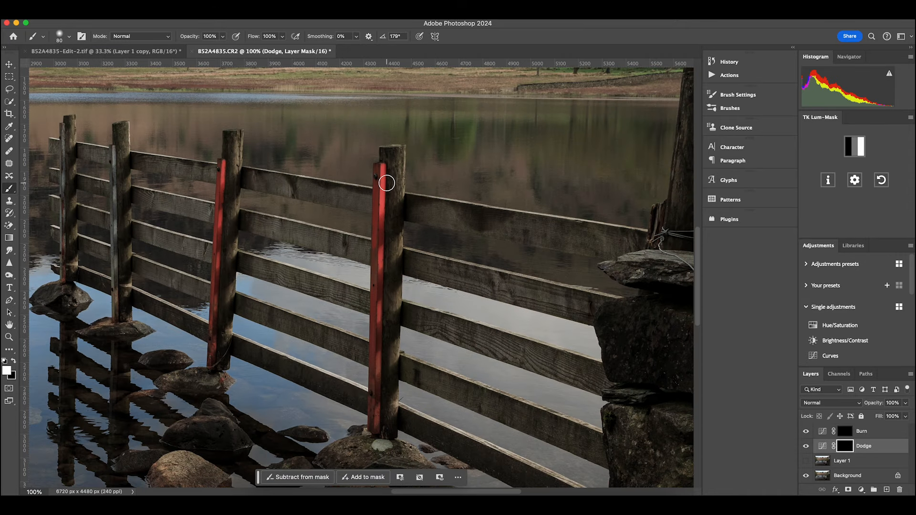
Set the brush hardness to 48%, the flow to 50% and the size to 50 px.
left_click(70, 37)
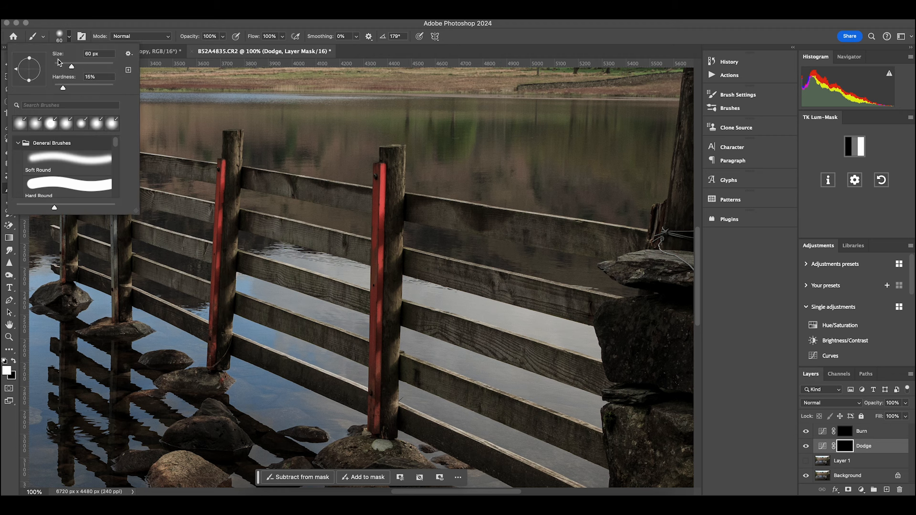
left_click_drag(63, 89, 84, 92)
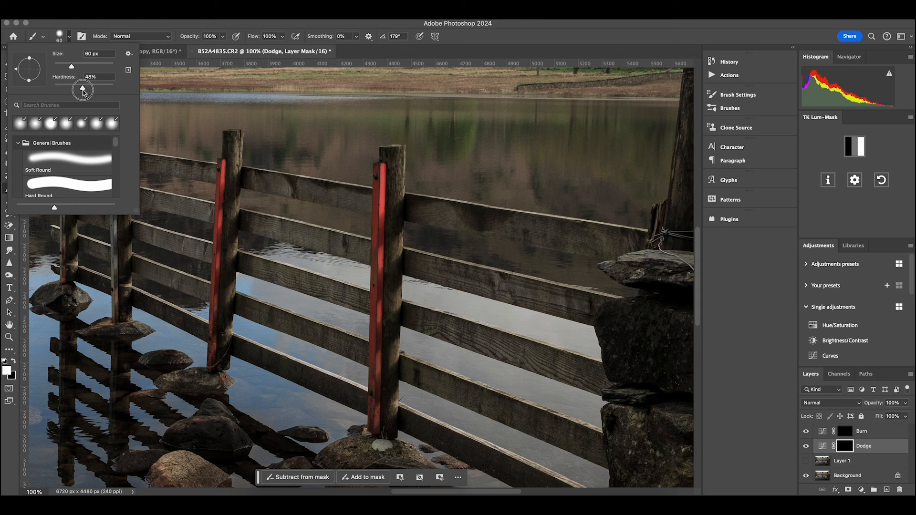
left_click(71, 38)
left_click(269, 37)
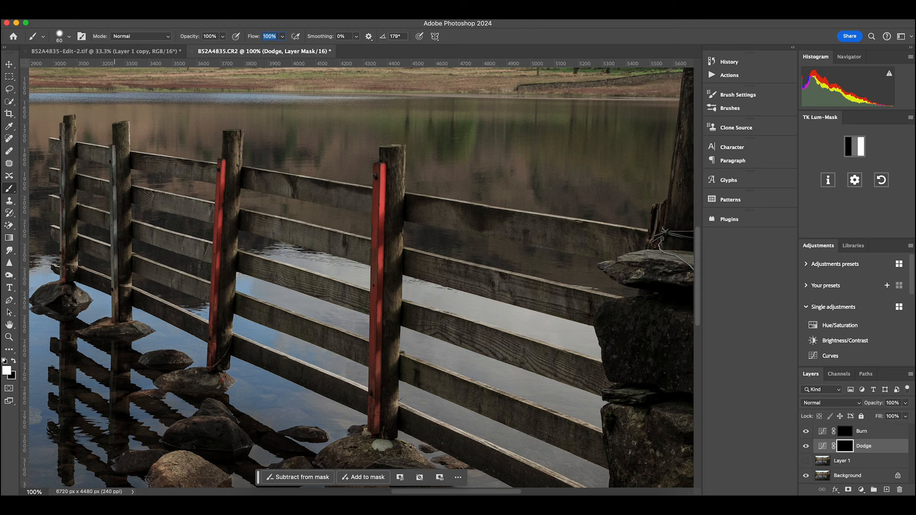
type("50")
key("bracketleft")
Lighten the red strip and upper wood of the nearest red-striped fence post by painting white on the Dodge mask.
left_click_drag(382, 168, 382, 207)
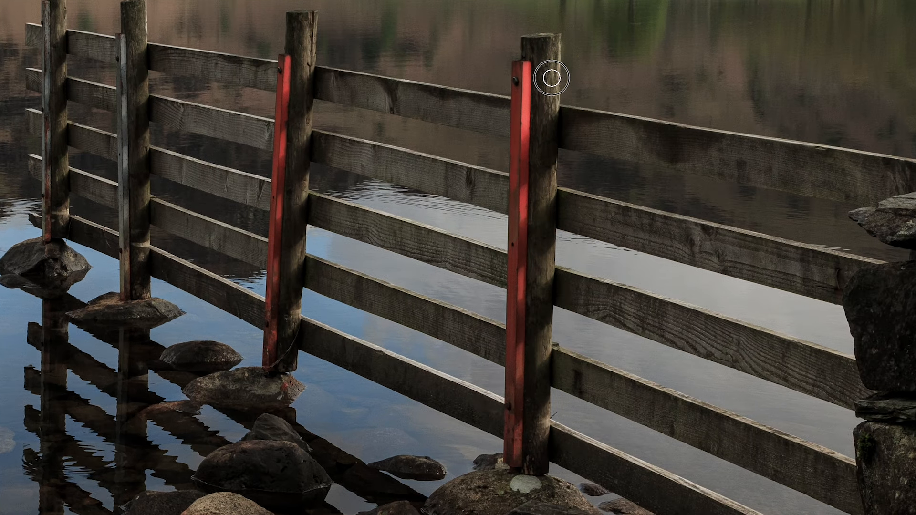
left_click_drag(551, 78, 549, 85)
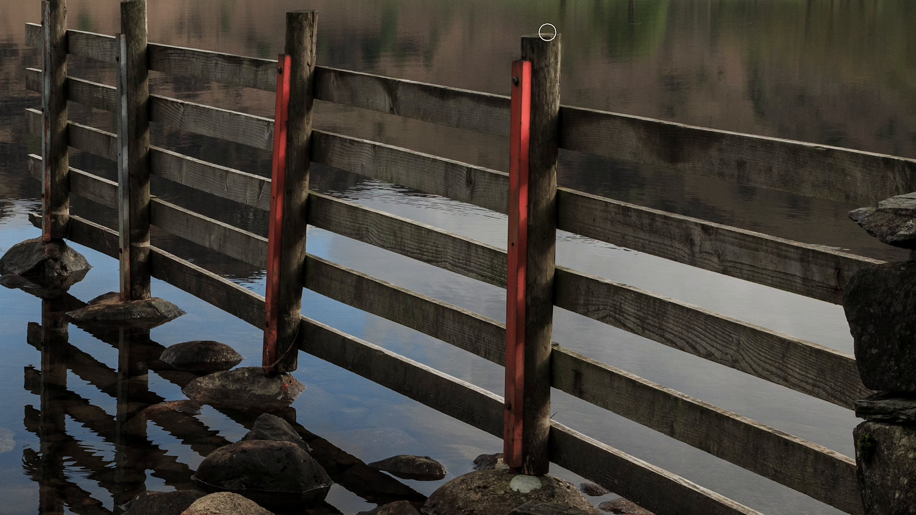
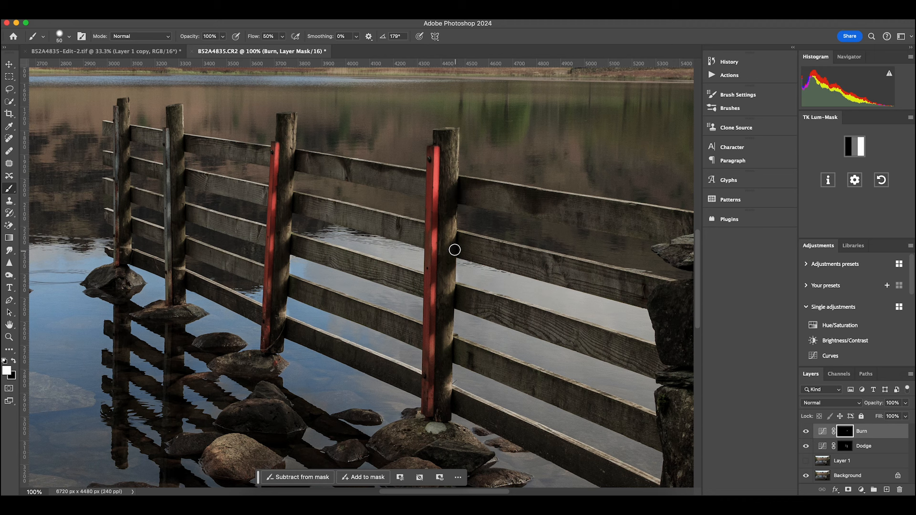
Darken parts of the two red-striped fence posts and the adjoining lower rail by painting white on the Burn mask.
mouse_move(456, 241)
left_mouse_down()
mouse_move(454, 260)
mouse_move(446, 257)
mouse_move(444, 267)
mouse_move(434, 260)
mouse_move(434, 274)
left_mouse_up()
mouse_move(434, 329)
left_mouse_down()
mouse_move(434, 311)
mouse_move(433, 323)
mouse_move(458, 292)
mouse_move(436, 331)
mouse_move(440, 376)
mouse_move(450, 353)
mouse_move(435, 388)
left_mouse_up()
mouse_move(282, 122)
left_mouse_down()
mouse_move(276, 184)
mouse_move(289, 169)
mouse_move(274, 225)
mouse_move(286, 212)
mouse_move(286, 247)
mouse_move(273, 264)
mouse_move(285, 255)
mouse_move(285, 286)
mouse_move(268, 308)
mouse_move(286, 293)
mouse_move(269, 347)
mouse_move(286, 329)
mouse_move(280, 340)
left_mouse_up()
left_click_drag(474, 388, 490, 382)
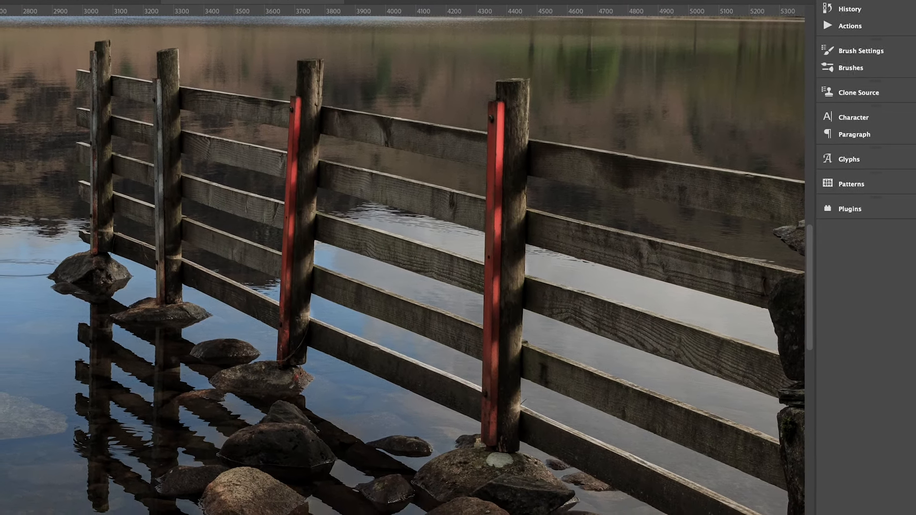
Hide the Dodge and Burn layers, then show and select Layer 1.
left_click(838, 489)
left_click(838, 490)
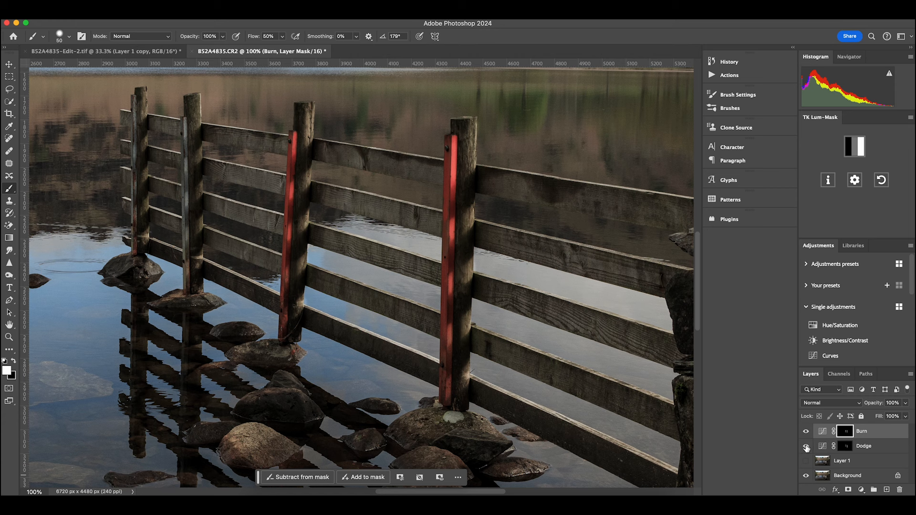
left_click(805, 446)
left_click(806, 431)
left_click(806, 461)
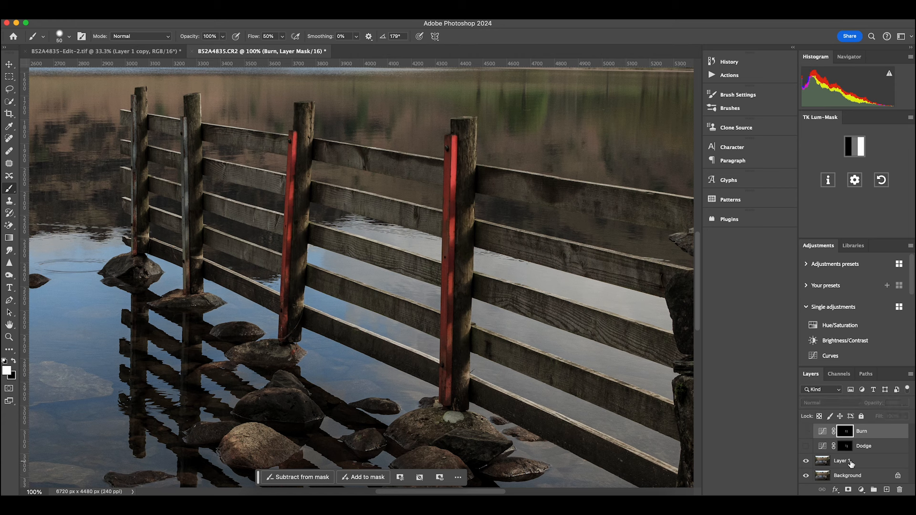
left_click(851, 462)
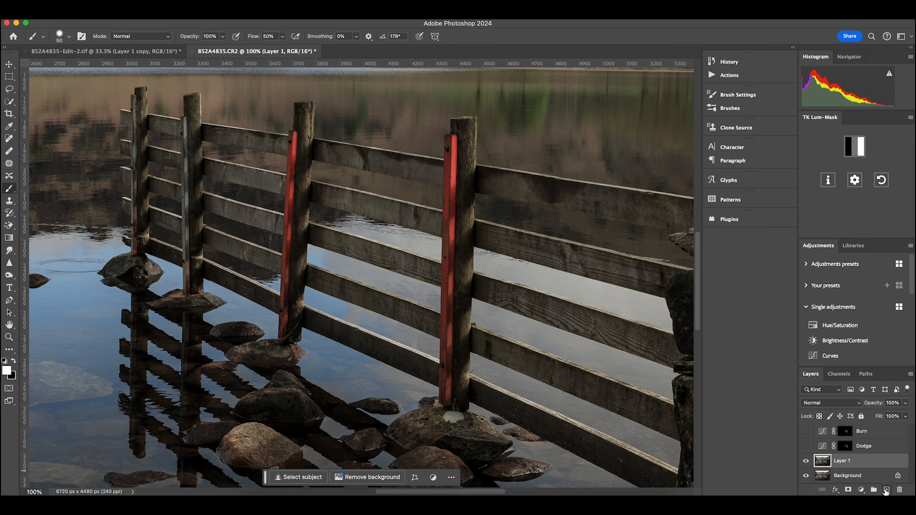
Add a new empty layer directly above Layer 1 and set its blend mode to Soft Light.
left_click(886, 489)
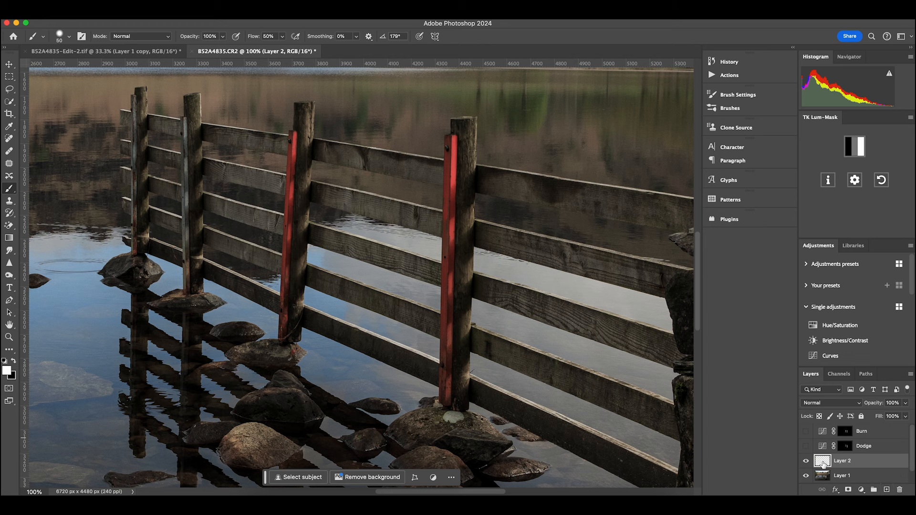
left_click(856, 407)
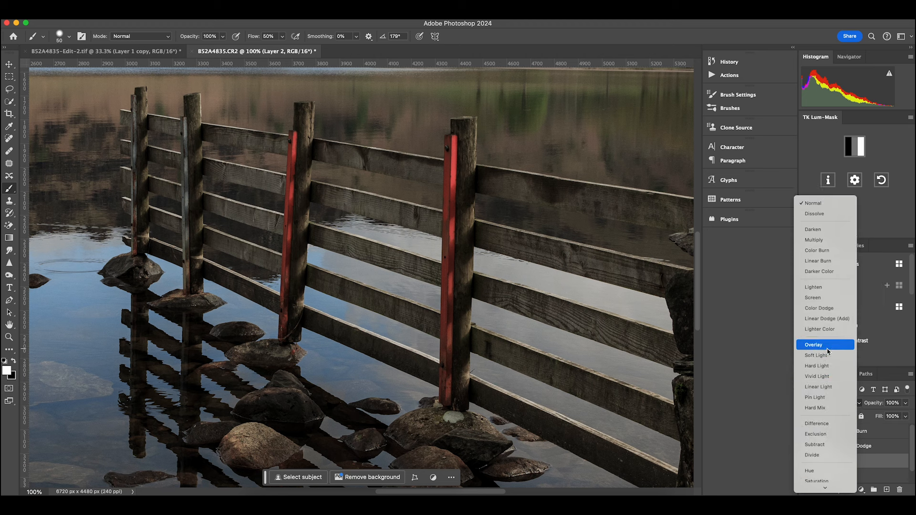
left_click(818, 353)
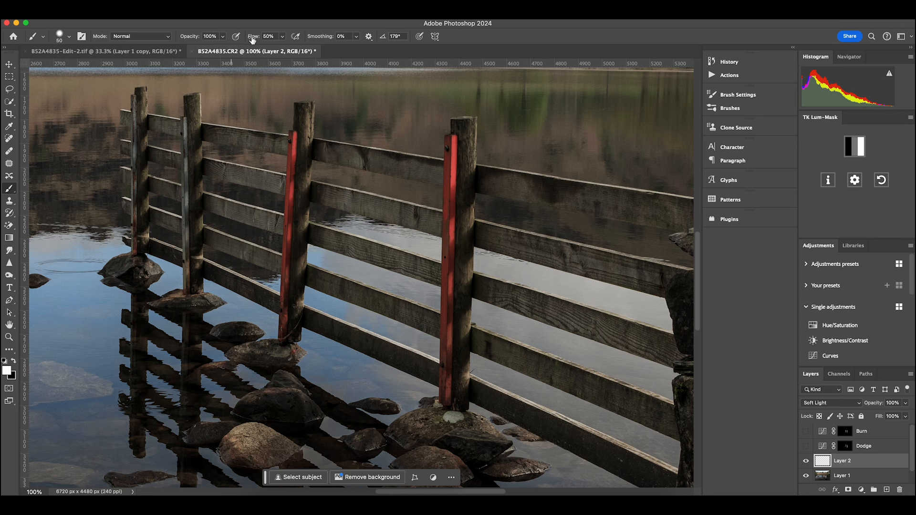
Set the brush flow to 100%, the opacity to 20% and the size to 60 px.
left_click_drag(253, 37, 407, 38)
mouse_move(196, 39)
left_mouse_down()
mouse_move(119, 42)
mouse_move(199, 39)
left_mouse_up()
key("bracketright")
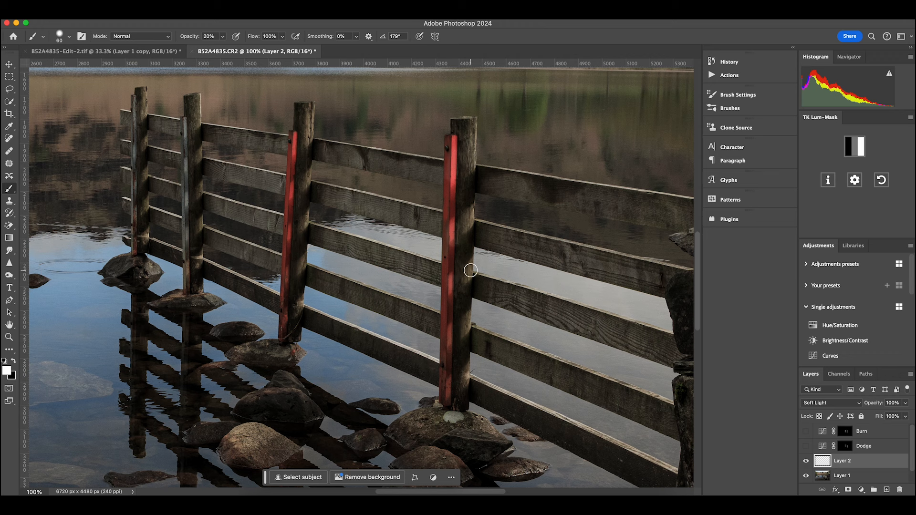
Lighten the wood of the nearest red-striped fence post by painting white on Layer 2, and compare the image with the layer hidden and shown.
mouse_move(470, 270)
left_mouse_down()
mouse_move(466, 282)
mouse_move(472, 266)
left_mouse_up()
left_click_drag(466, 324, 451, 340)
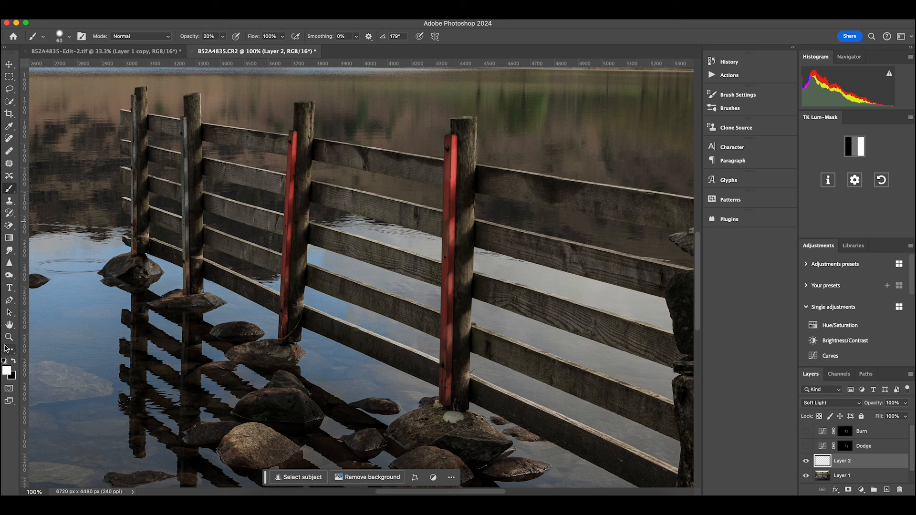
left_click(15, 361)
left_click(806, 462)
left_click(805, 461)
left_click(806, 462)
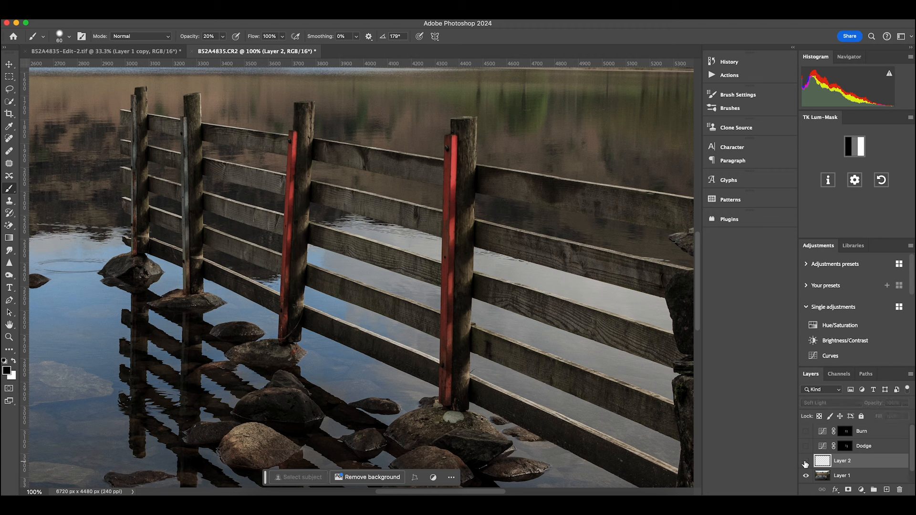
left_click(805, 462)
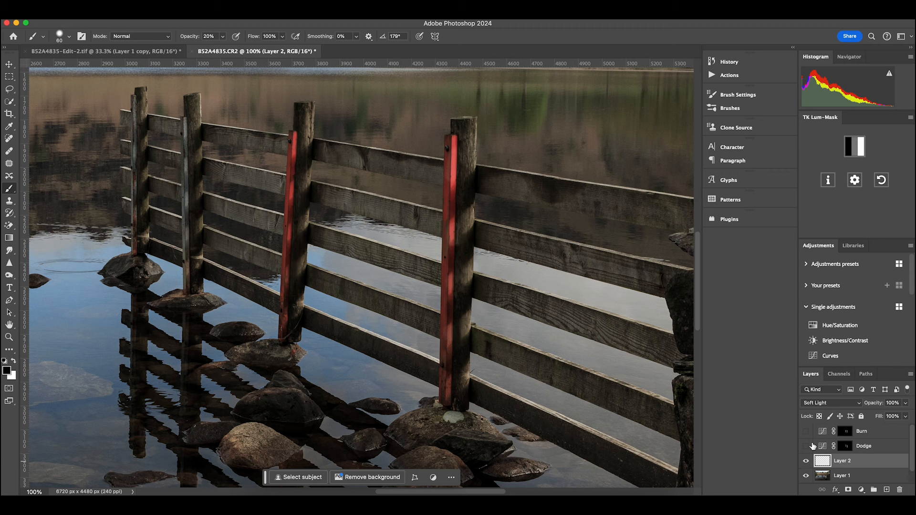
Switch the paint colour back to white and compare the fence with Layer 2 hidden and shown, then check the whole image.
left_click(13, 361)
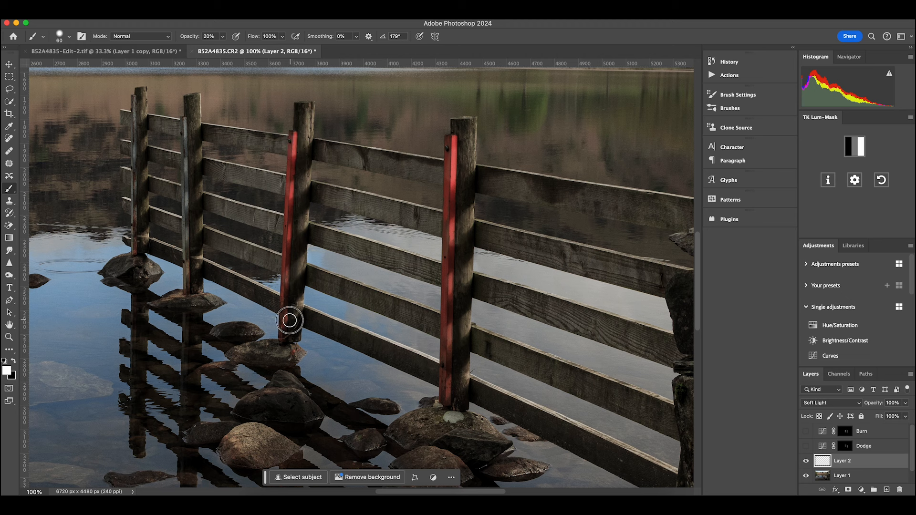
left_click(806, 462)
left_click(806, 461)
left_click(806, 461)
left_click(806, 462)
left_click(806, 461)
left_click(805, 462)
key("super+0")
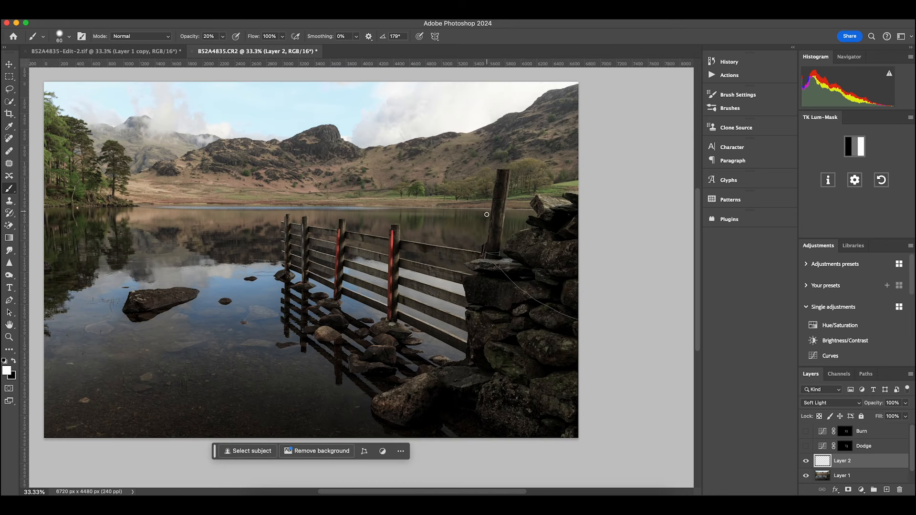
left_click_drag(400, 491, 384, 491)
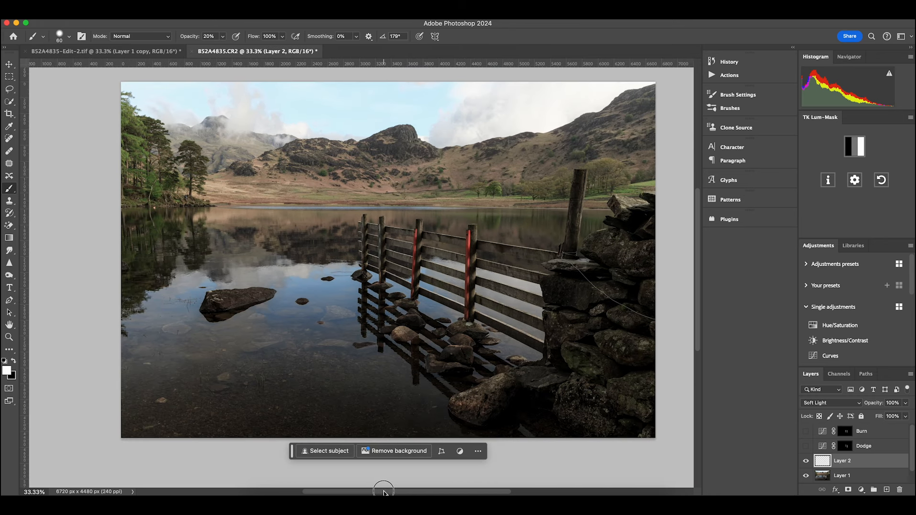
Switch to Lightroom Classic, open the first version of the lake photo and collapse its mask list to thumbnails.
key("super+Tab")
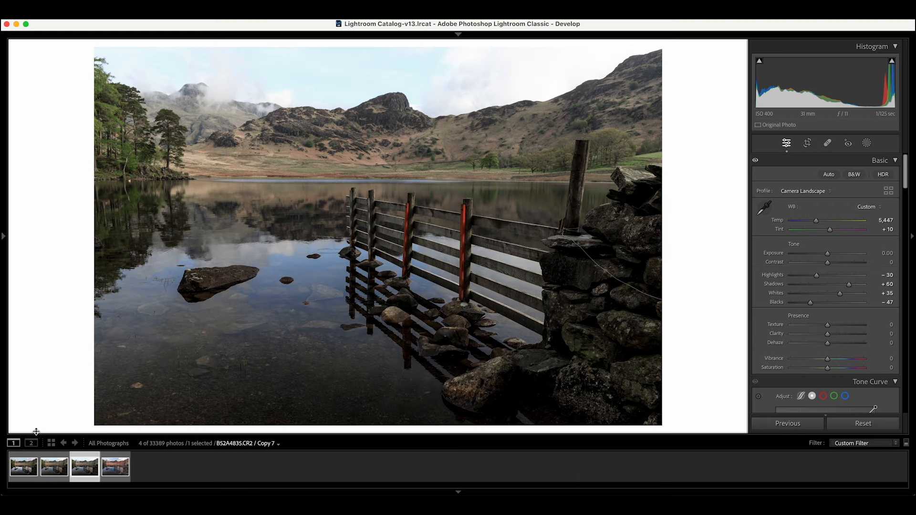
left_click(23, 466)
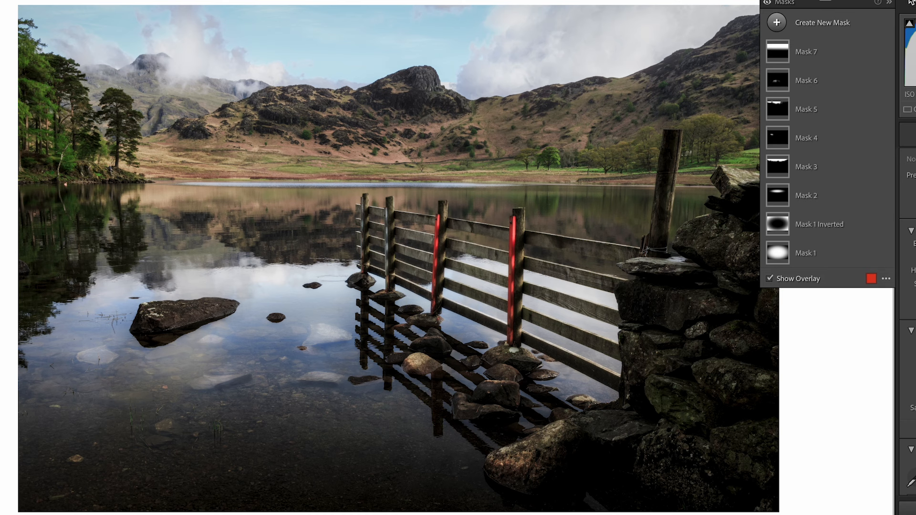
left_click(889, 3)
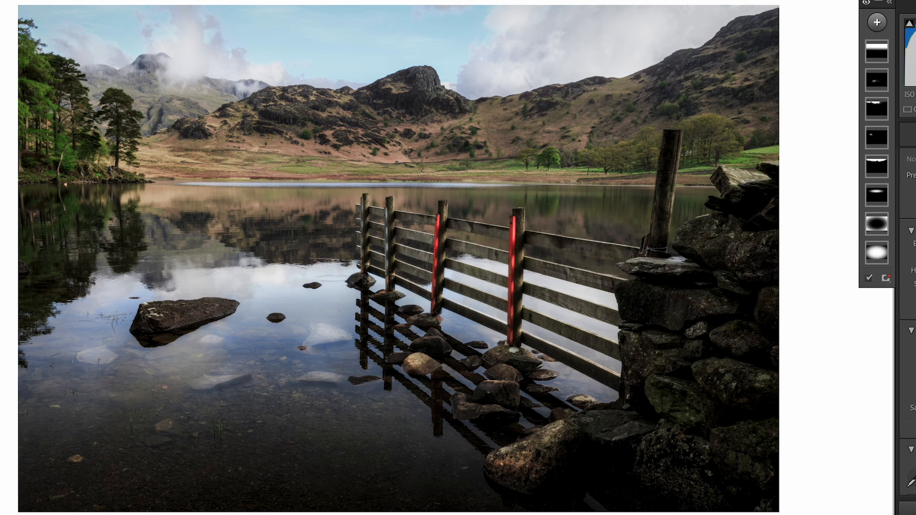